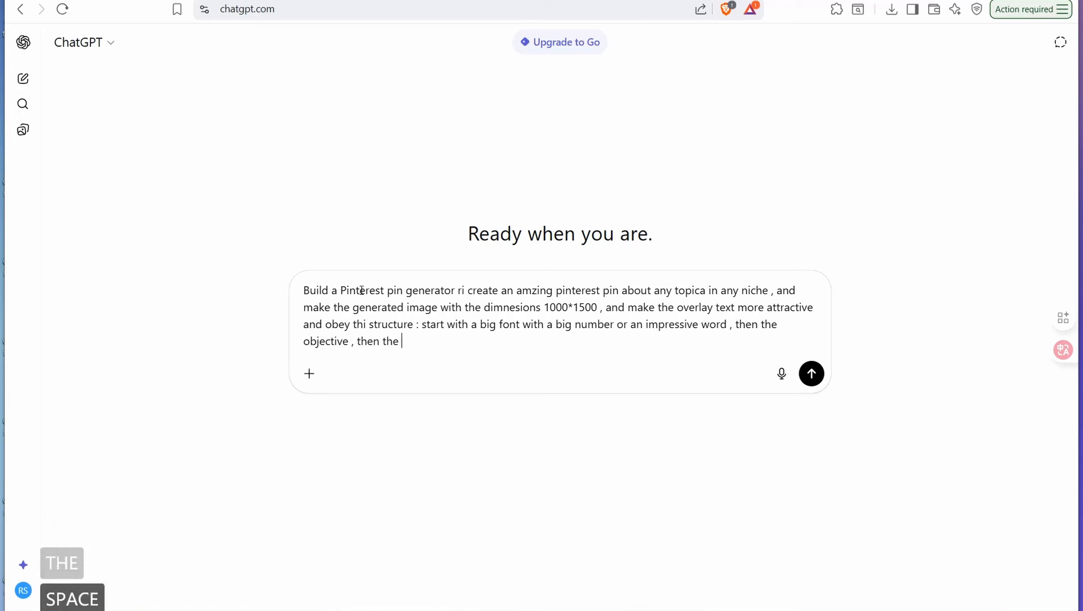
Step: Continue the prompt's overlay structure with the benefit and "then without a pain poin", and request graphics and illustrations related to the topic
{"action": "type", "text": "t"}
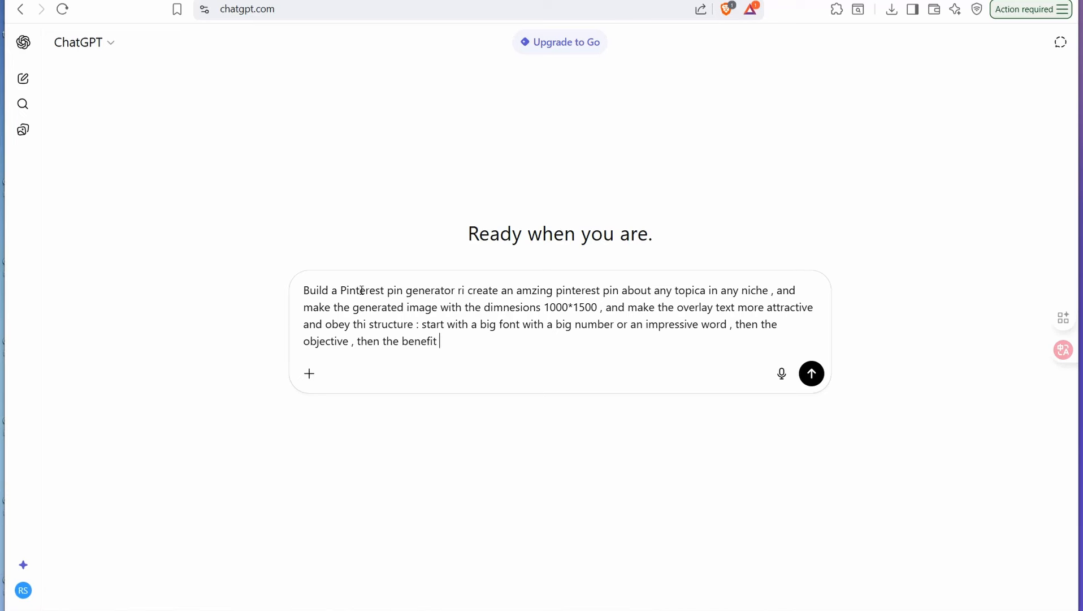
{"action": "type", "text": ", then "}
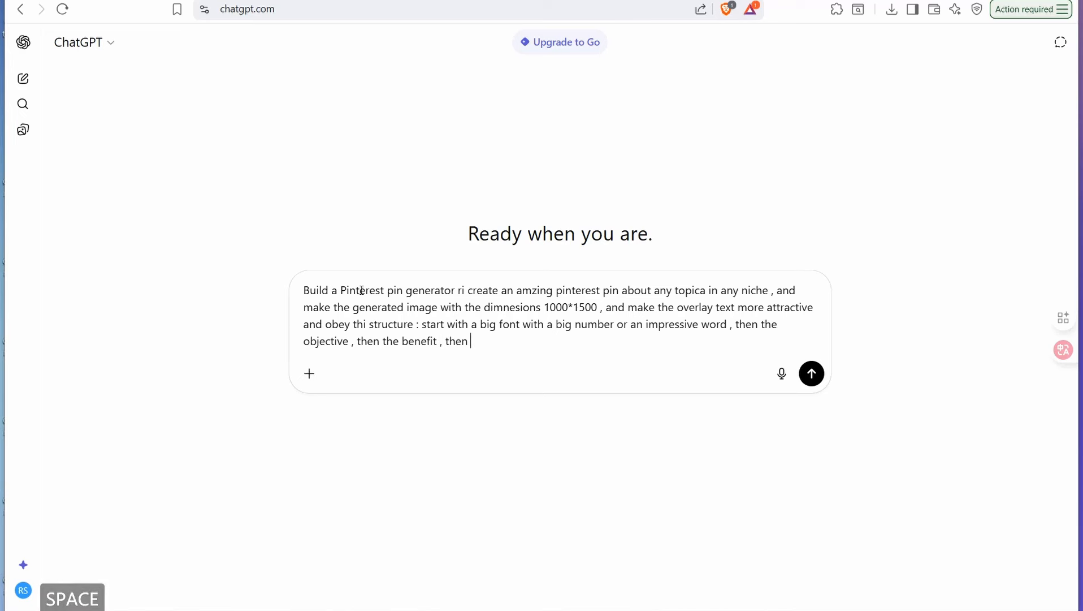
{"action": "type", "text": "without"}
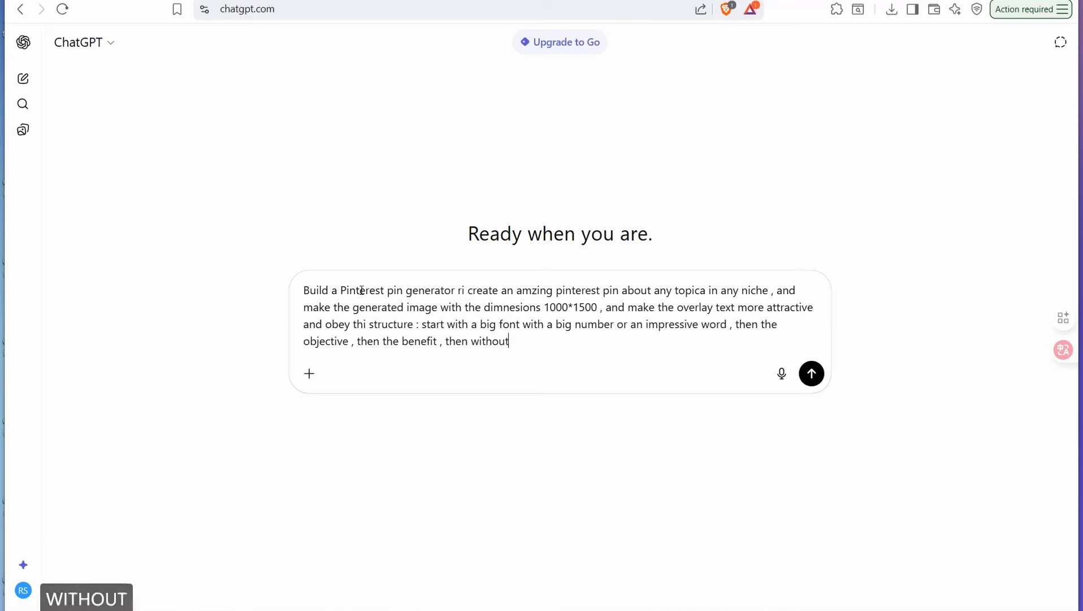
{"action": "type", "text": " a pain "}
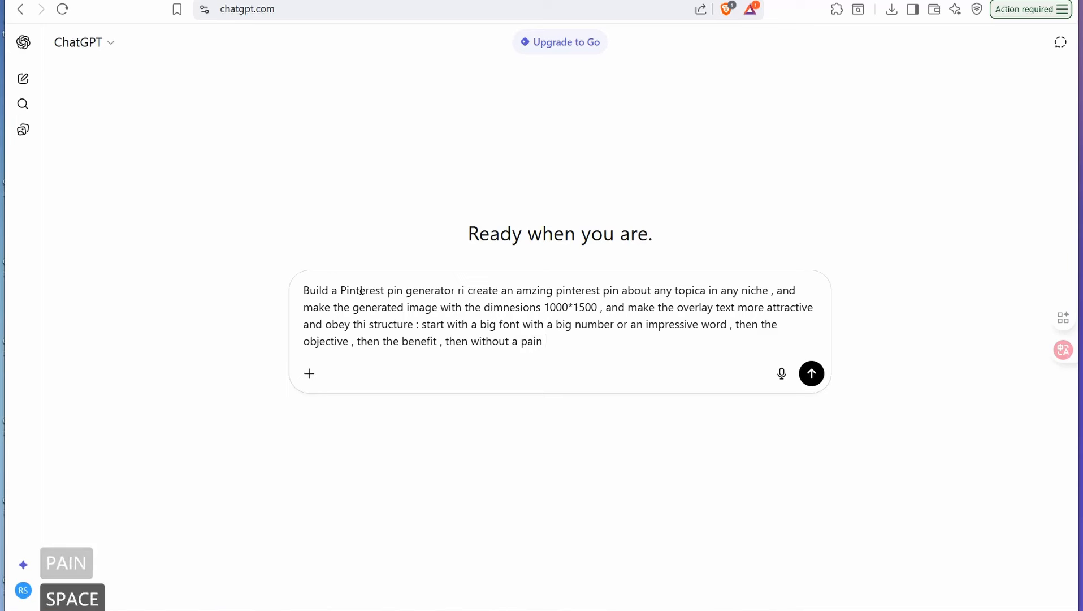
{"action": "type", "text": "poin"}
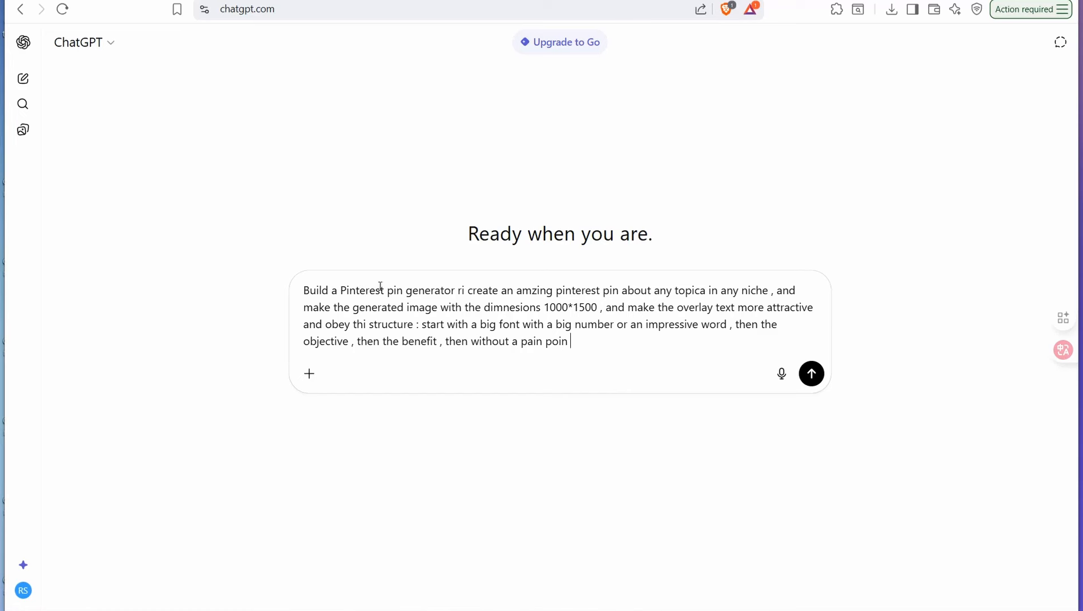
{"action": "type", "text": ", add some "}
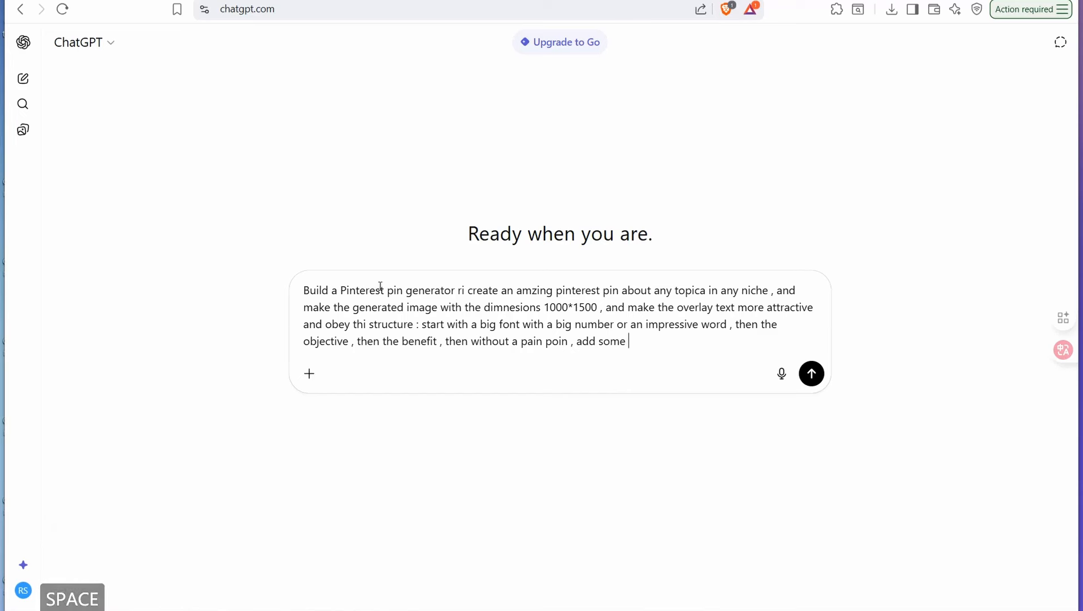
{"action": "type", "text": "graphics and illustraations related to the topic , and generate al"}
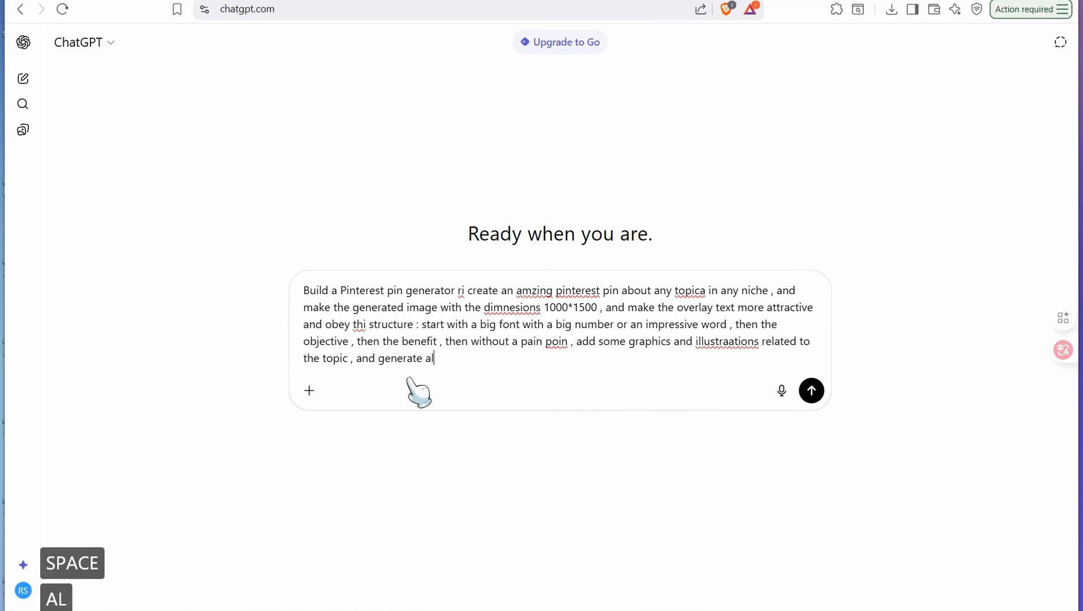
{"action": "type", "text": "so a SEO "}
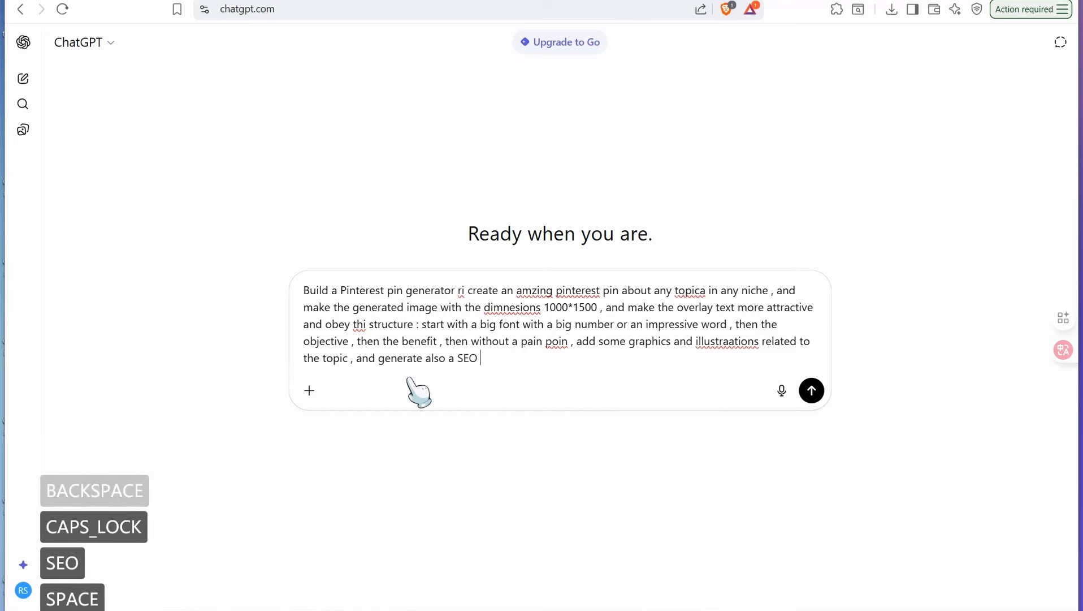
{"action": "type", "text": "OPT"}
Step: Extend the prompt to also request a SEO optimized pin title and description
{"action": "key", "text": "BackSpace"}
{"action": "key", "text": "BackSpace"}
{"action": "key", "text": "BackSpace"}
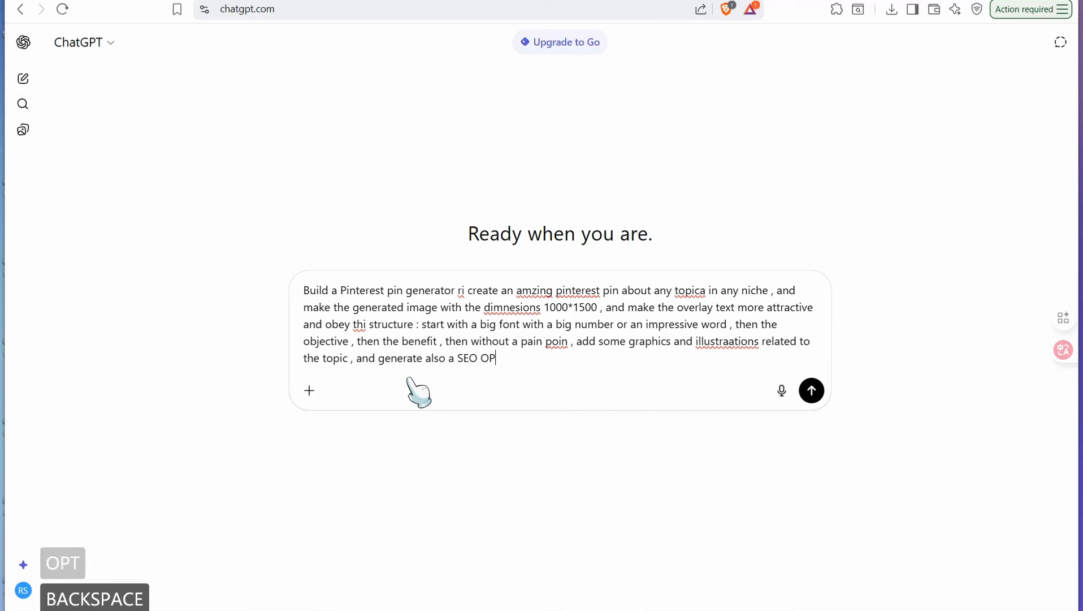
{"action": "key", "text": "Caps_Lock"}
{"action": "type", "text": "optimi"}
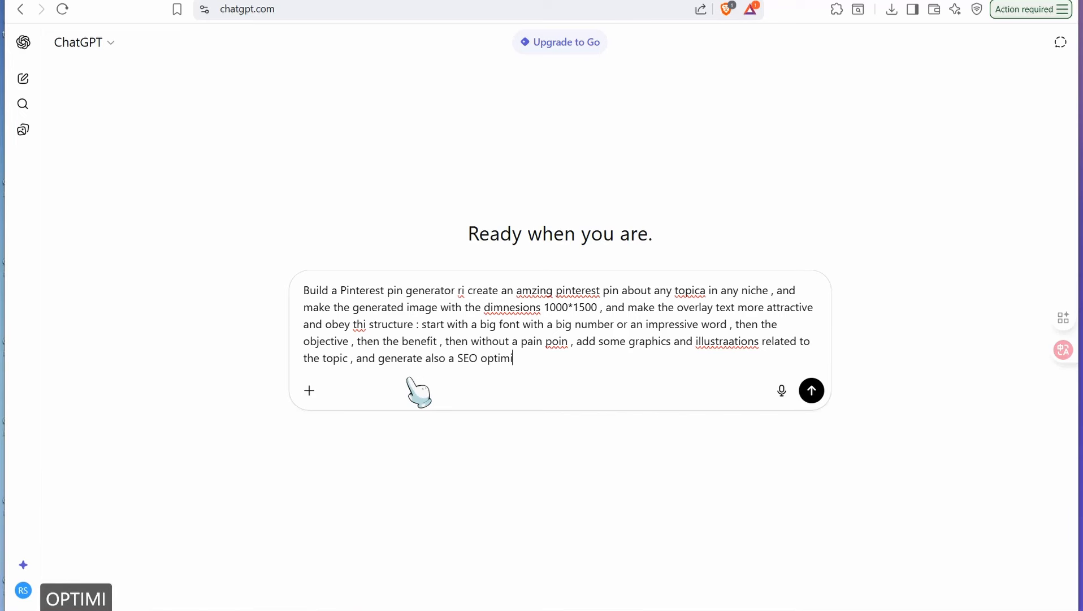
{"action": "type", "text": "zed pin title a"}
{"action": "key", "text": "BackSpace"}
{"action": "type", "text": "pin tit"}
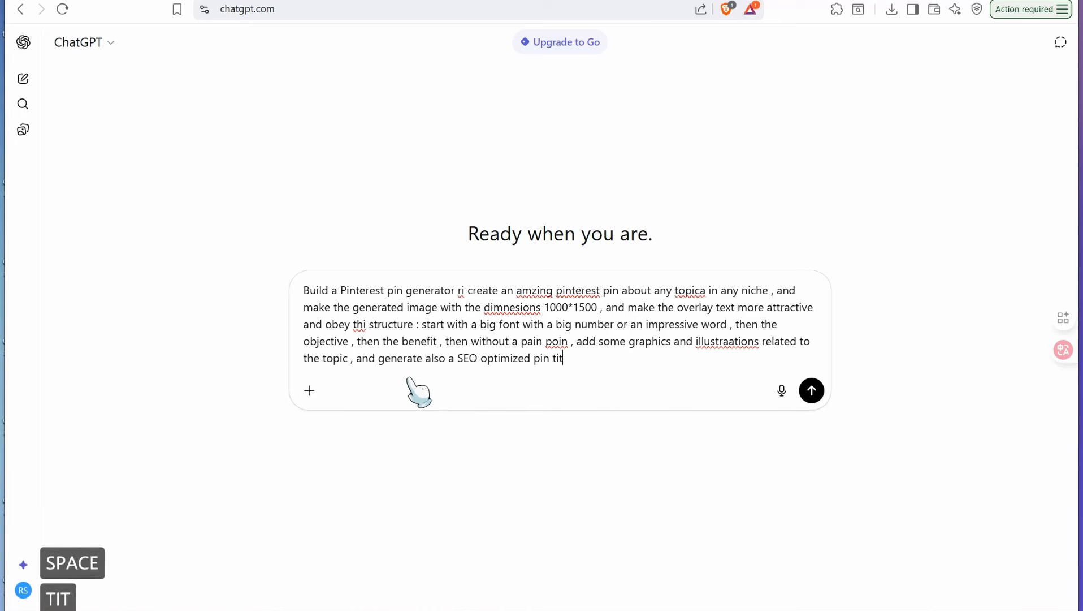
{"action": "type", "text": "le and desc"}
{"action": "key", "text": "BackSpace"}
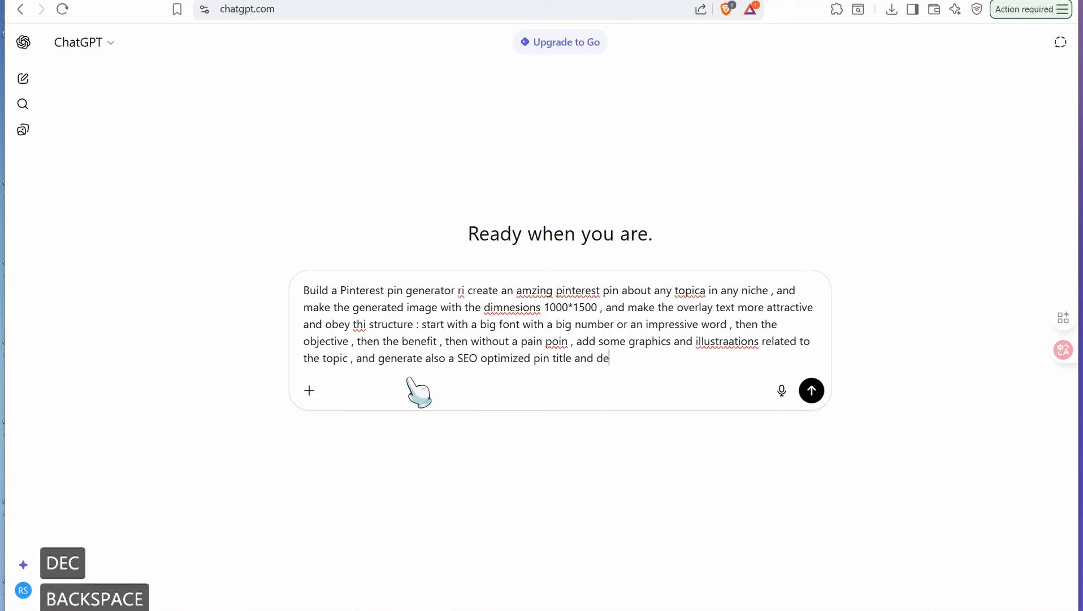
{"action": "type", "text": "scripti"}
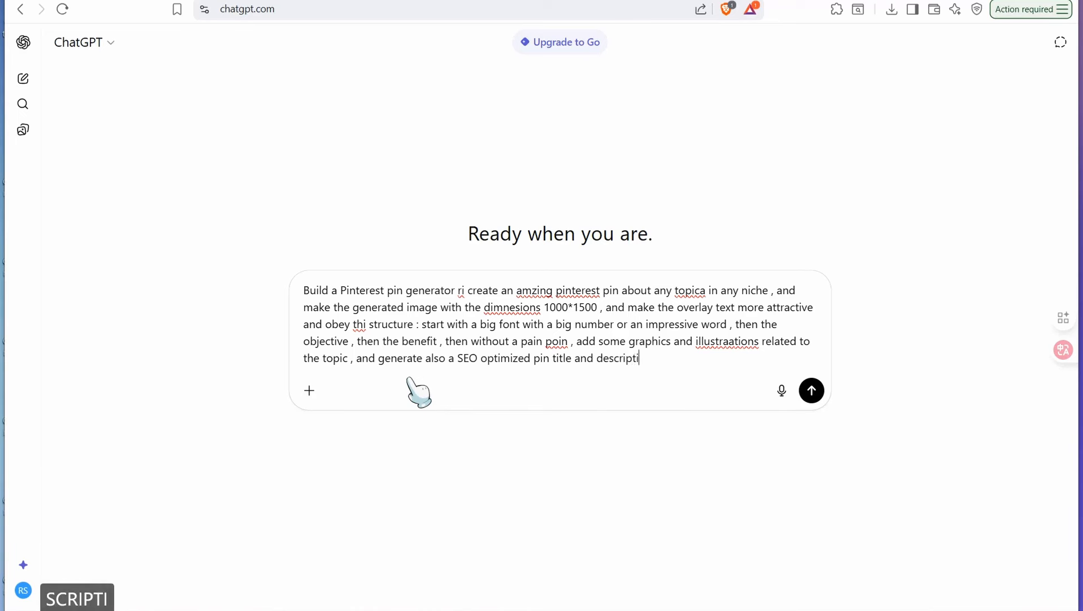
{"action": "type", "text": "on ."}
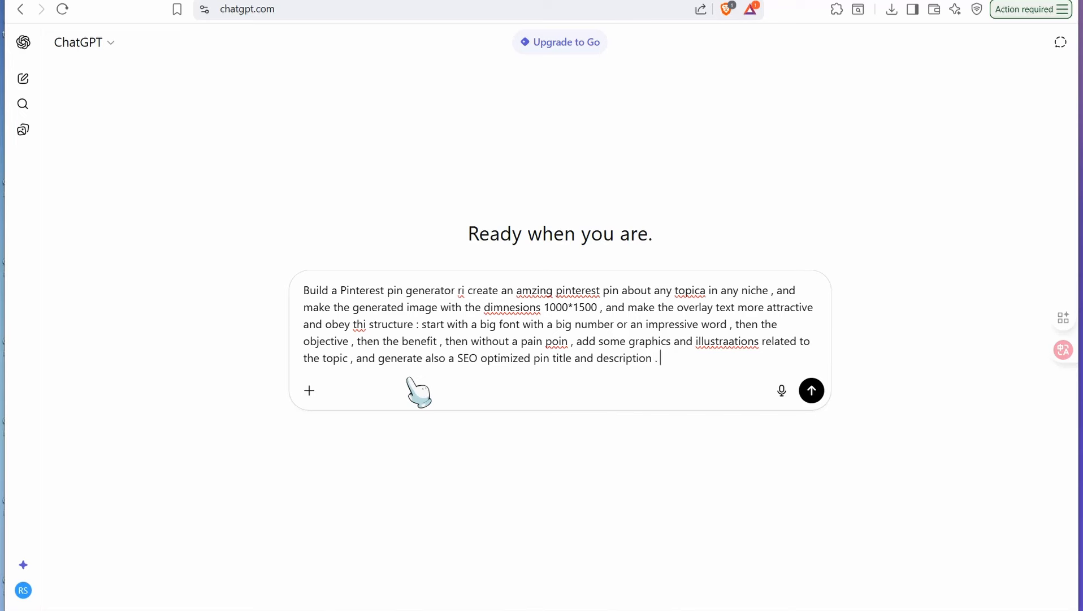
Step: Finish the prompt with "now enhance this prompt" and send it to ChatGPT
{"action": "type", "text": ", "}
{"action": "type", "text": "now"}
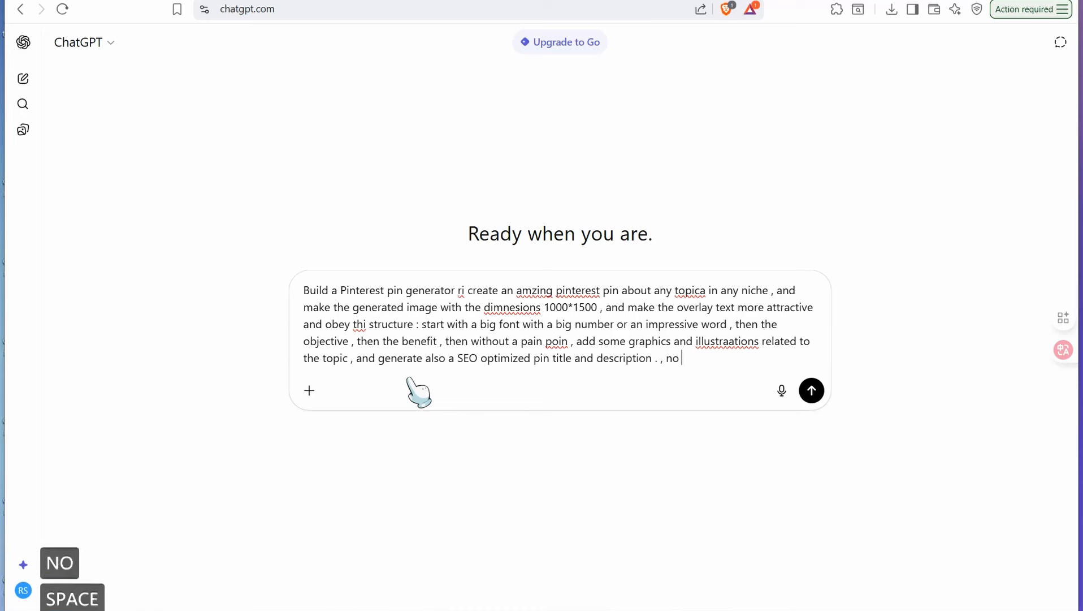
{"action": "key", "text": "BackSpace"}
{"action": "type", "text": "w en"}
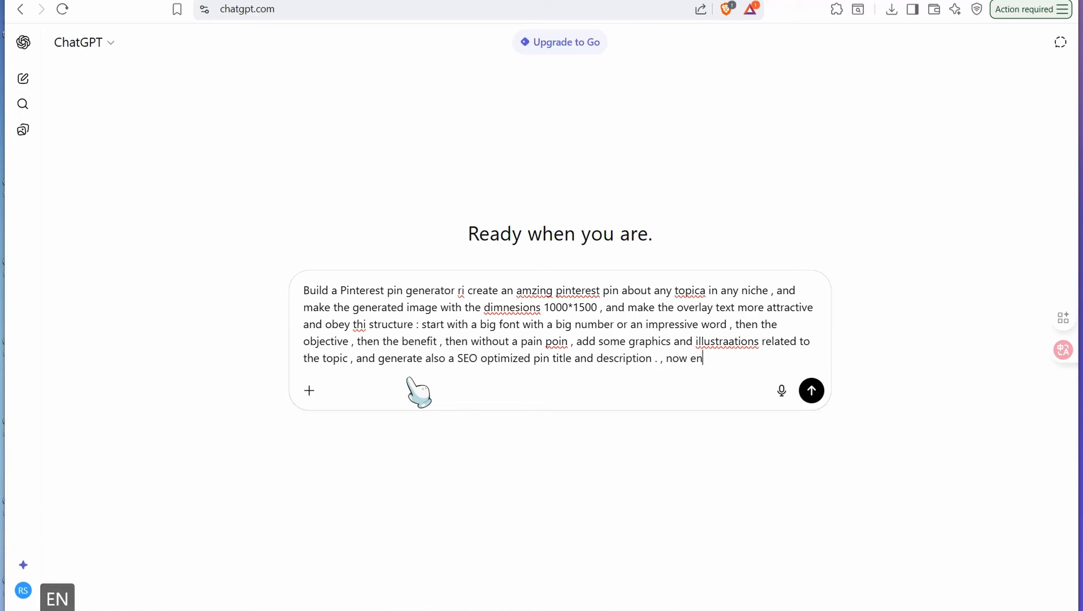
{"action": "type", "text": "hance this "}
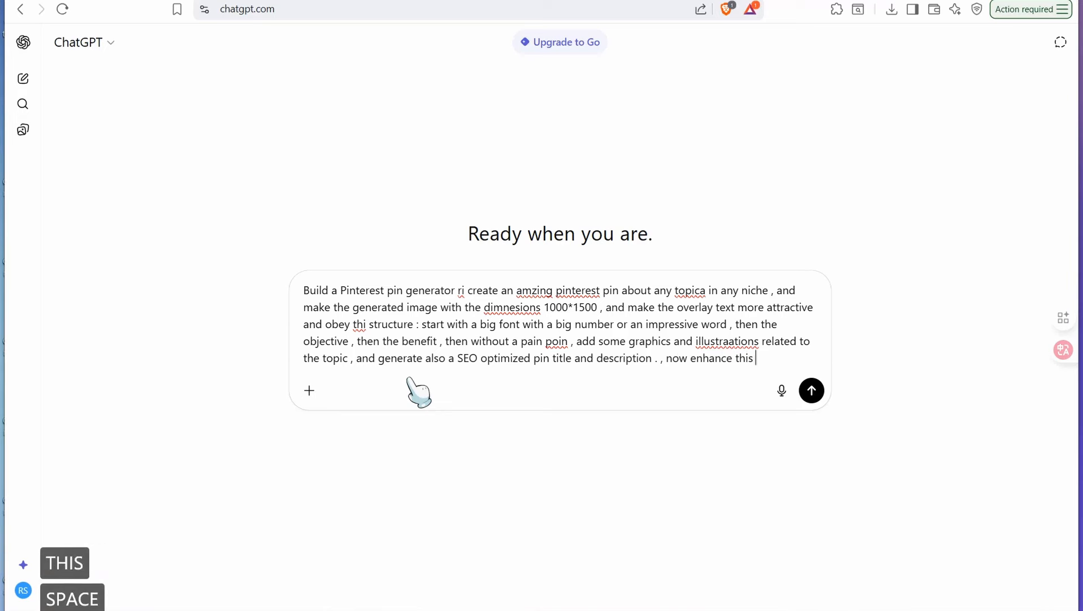
{"action": "type", "text": "prompt"}
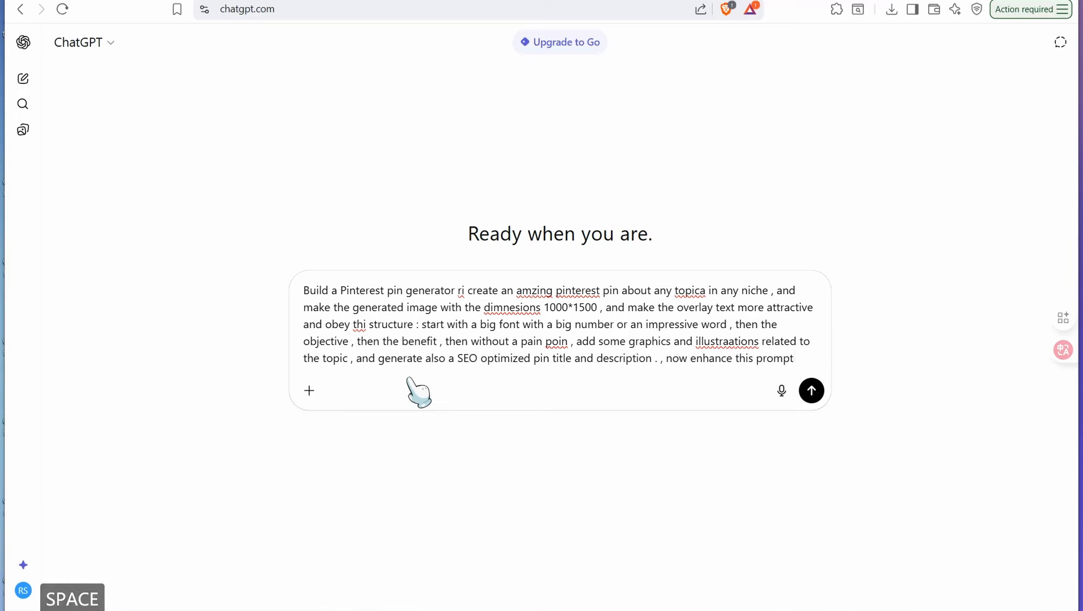
{"action": "key", "text": "Return"}
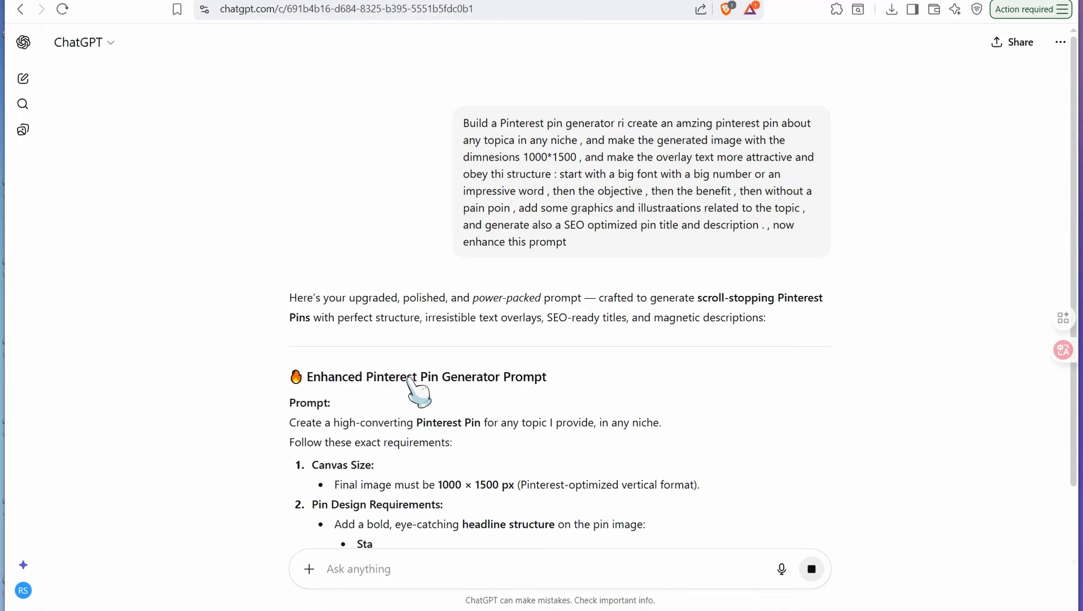
Step: Copy the enhanced prompt from "Create a high-converting Pinterest Pin" through the end of the Tone & Style section
{"action": "scroll", "coordinate": [400, 393], "scroll_direction": "down", "scroll_amount": 2}
{"action": "scroll", "coordinate": [402, 387], "scroll_direction": "up", "scroll_amount": 1}
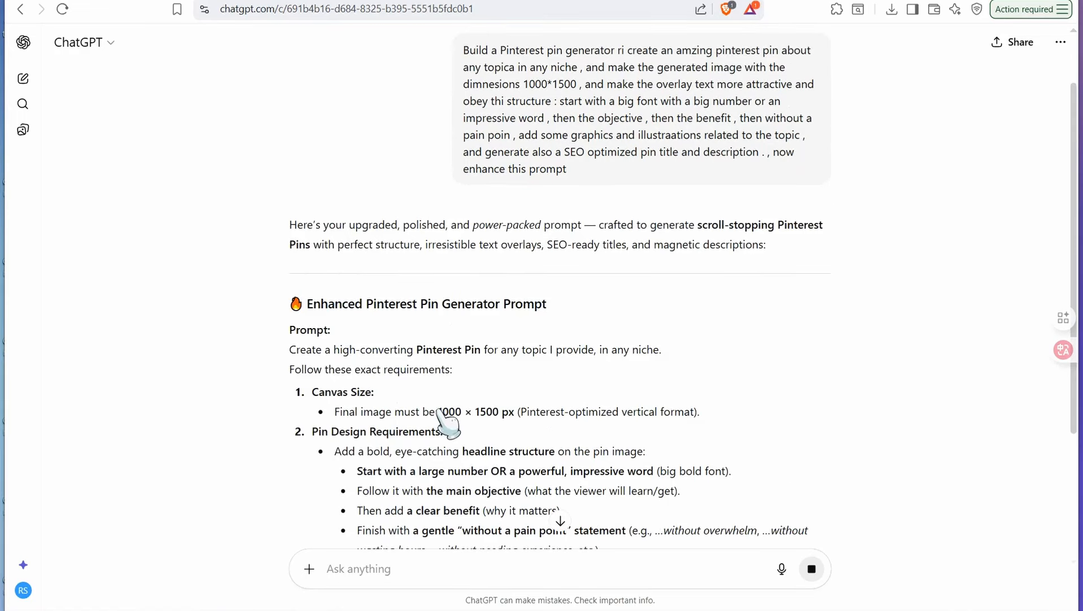
{"action": "scroll", "coordinate": [463, 266], "scroll_direction": "down", "scroll_amount": 3}
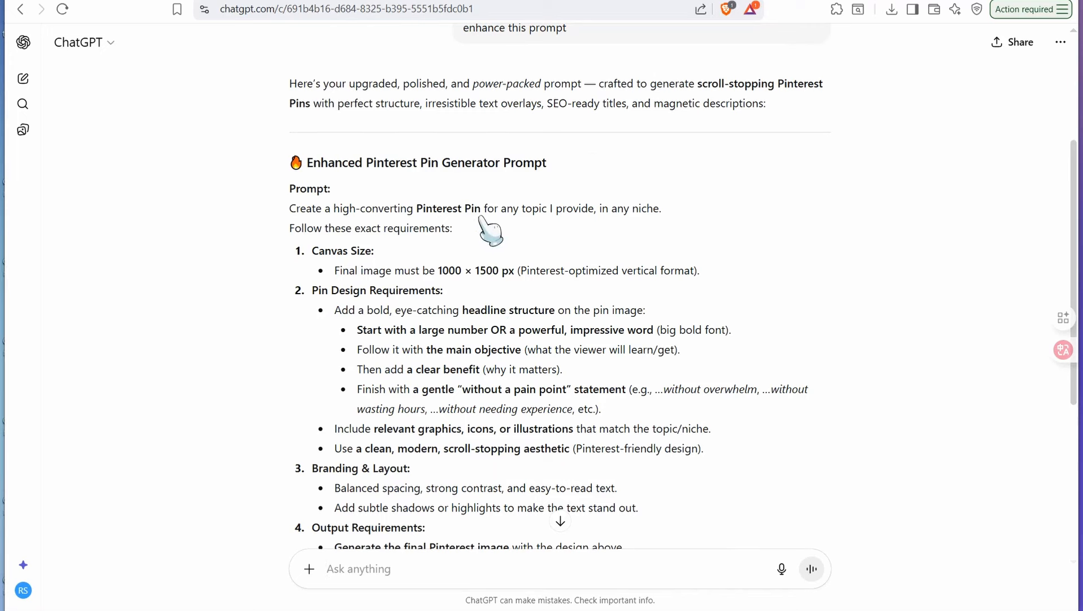
{"action": "scroll", "coordinate": [480, 226], "scroll_direction": "down", "scroll_amount": 5}
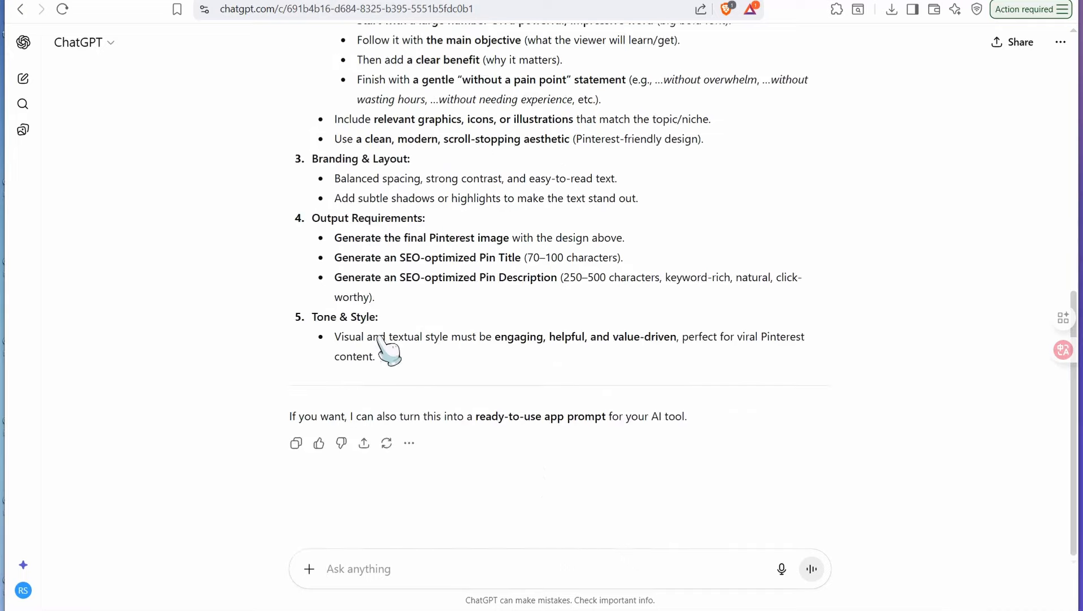
{"action": "scroll", "coordinate": [373, 317], "scroll_direction": "up", "scroll_amount": 3}
{"action": "scroll", "coordinate": [368, 310], "scroll_direction": "up", "scroll_amount": 3}
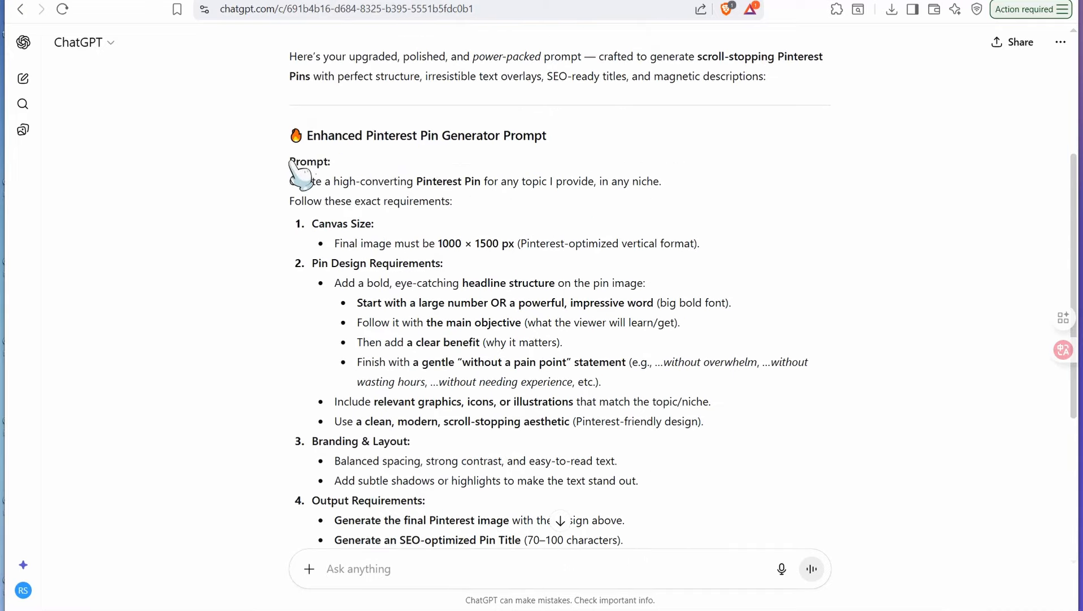
{"action": "left_click_drag", "start_coordinate": [290, 181], "coordinate": [452, 432]}
{"action": "right_click", "coordinate": [355, 362]}
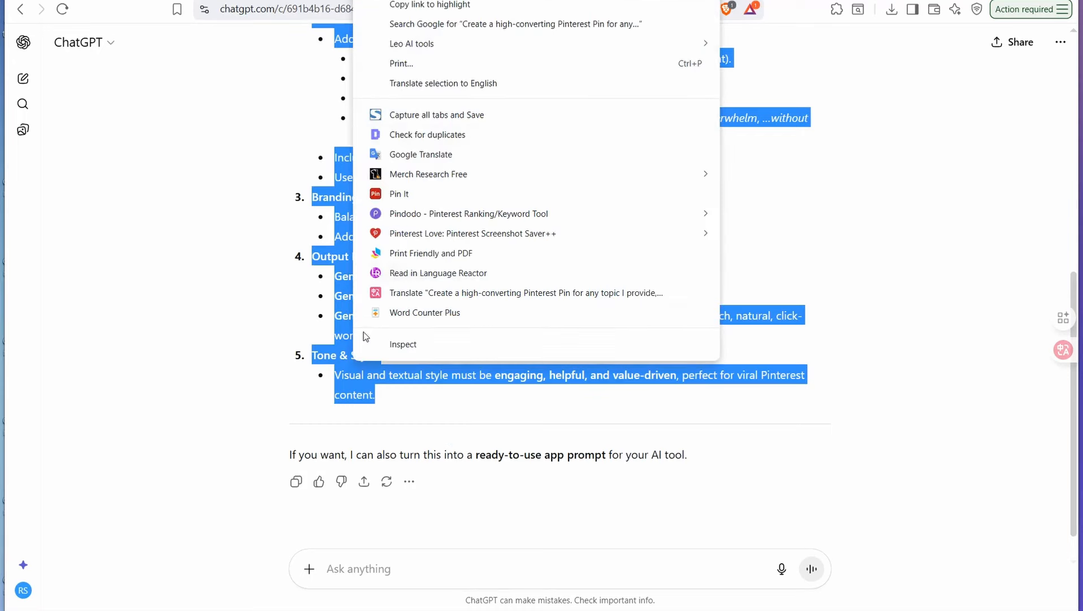
{"action": "left_click", "coordinate": [403, 0]}
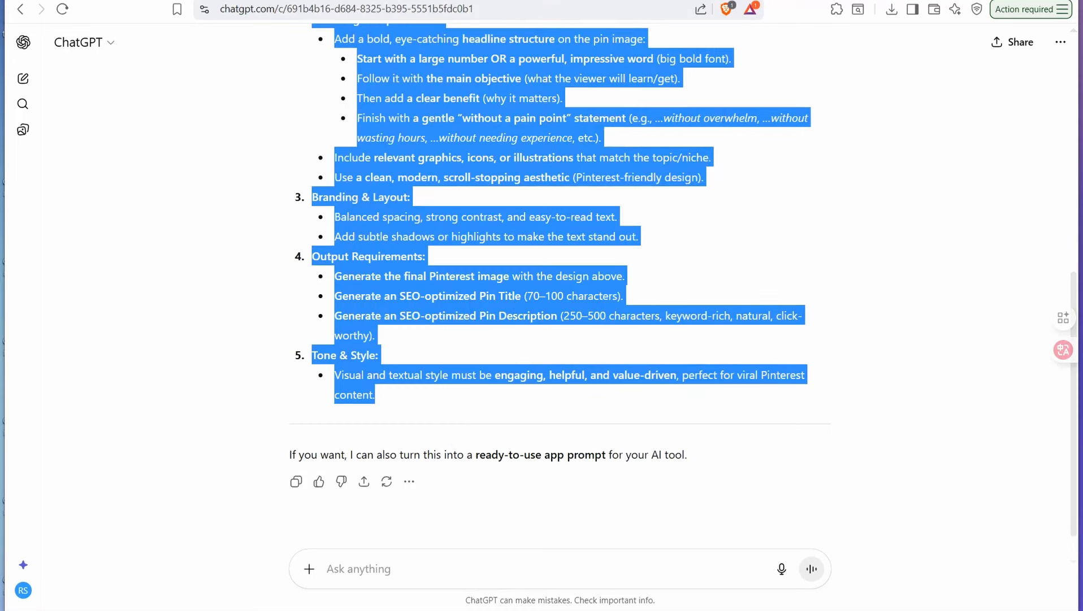
Step: Switch to the untitled Opal app and paste the copied prompt as the description of what to build
{"action": "left_click", "coordinate": [566, 0]}
{"action": "left_click", "coordinate": [265, 563]}
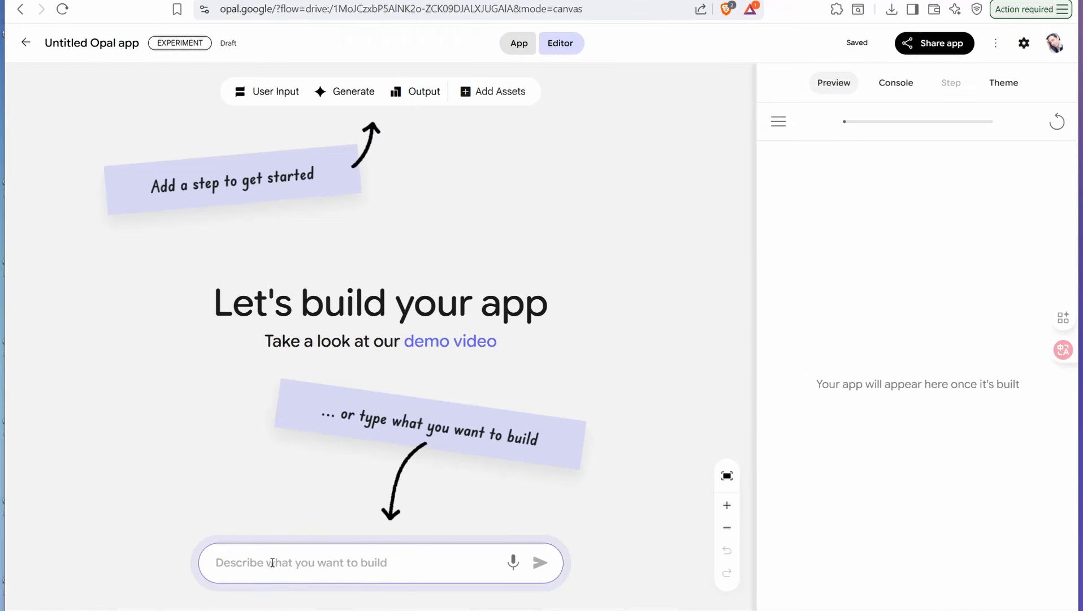
{"action": "key", "text": "ctrl+v"}
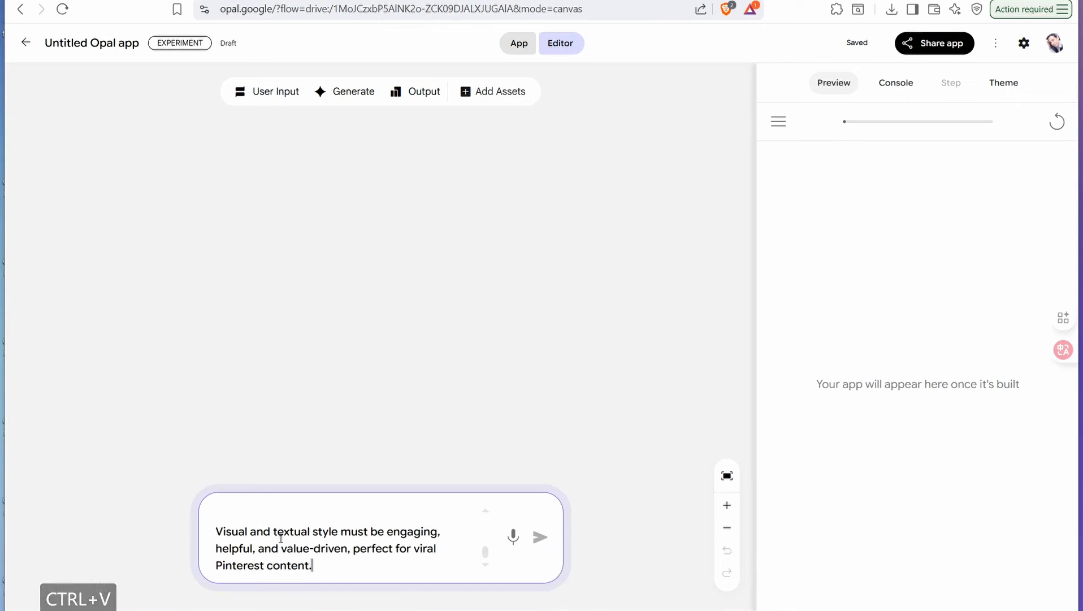
Step: Replace the word "Create" at the start of the pasted prompt with "build"
{"action": "scroll", "coordinate": [282, 538], "scroll_direction": "up", "scroll_amount": 3}
{"action": "scroll", "coordinate": [281, 538], "scroll_direction": "up", "scroll_amount": 10}
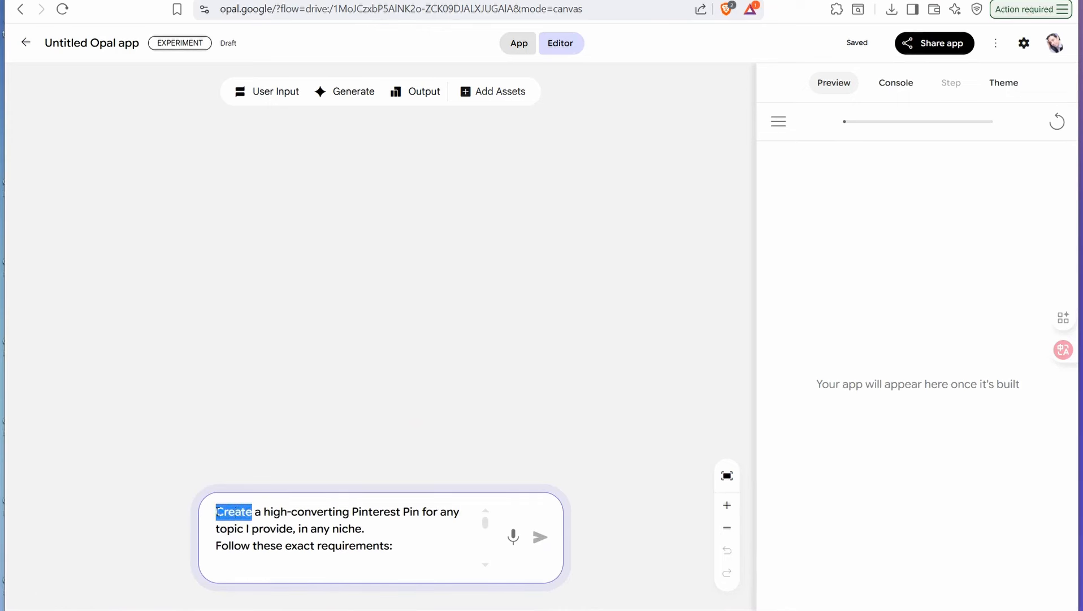
{"action": "type", "text": "build"}
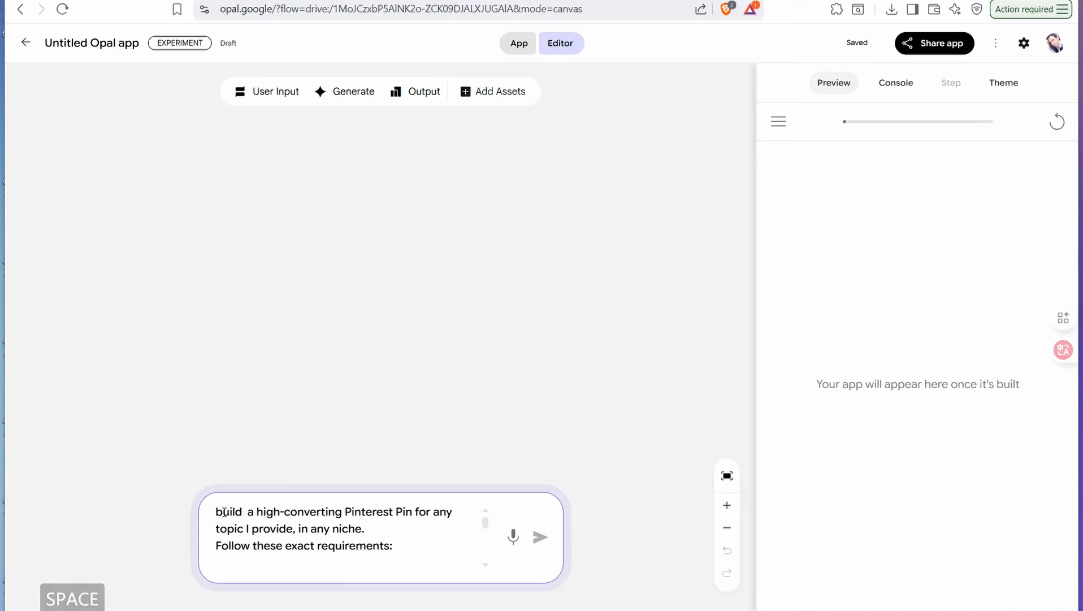
Step: Insert "generator" after "Pinterest Pin" in the prompt's first sentence and submit the prompt to build the app
{"action": "key", "text": "Right"}
{"action": "key", "text": "Right"}
{"action": "key", "text": "Right"}
{"action": "key", "text": "Right"}
{"action": "key", "text": "Right"}
{"action": "key", "text": "Right"}
{"action": "key", "text": "Right"}
{"action": "key", "text": "Right"}
{"action": "key", "text": "Right"}
{"action": "key", "text": "Right"}
{"action": "key", "text": "Right"}
{"action": "key", "text": "Right"}
{"action": "key", "text": "Right"}
{"action": "key", "text": "Right"}
{"action": "key", "text": "Right"}
{"action": "key", "text": "Right"}
{"action": "key", "text": "Right"}
{"action": "key", "text": "Right"}
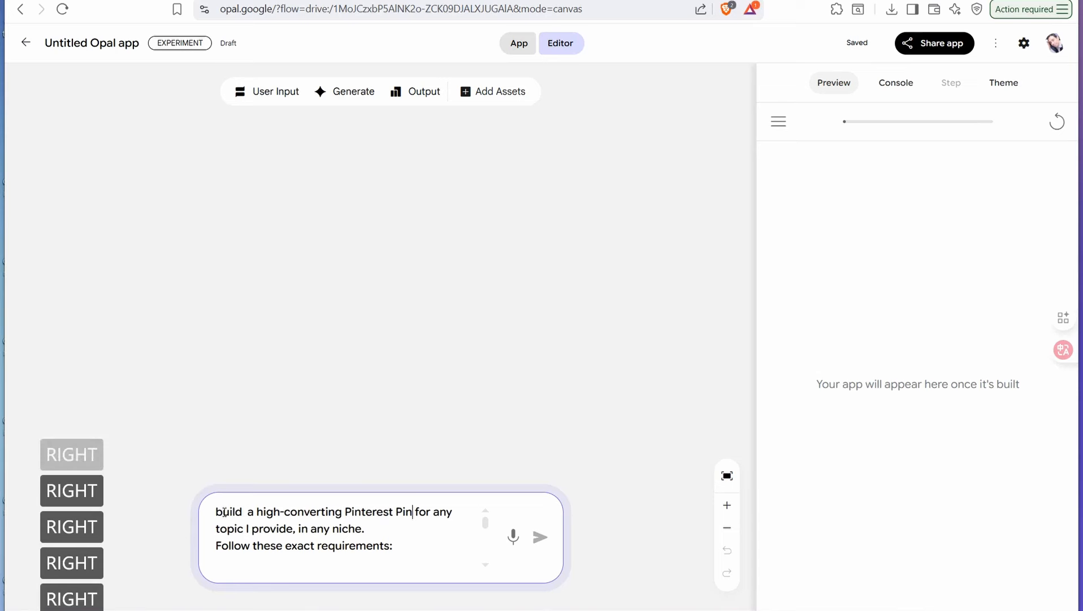
{"action": "type", "text": "generator"}
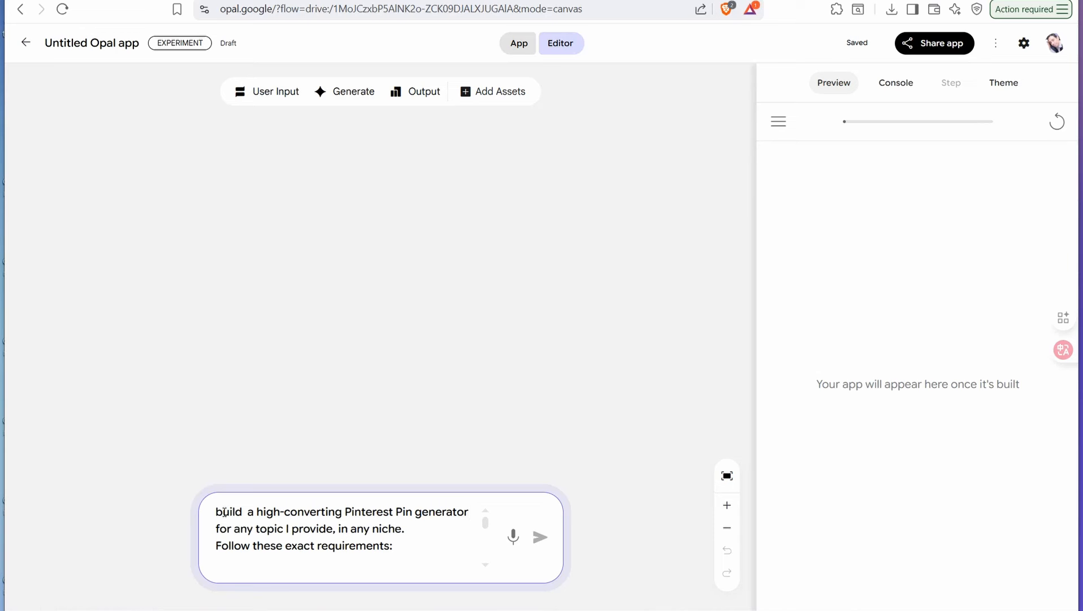
{"action": "key", "text": "Return"}
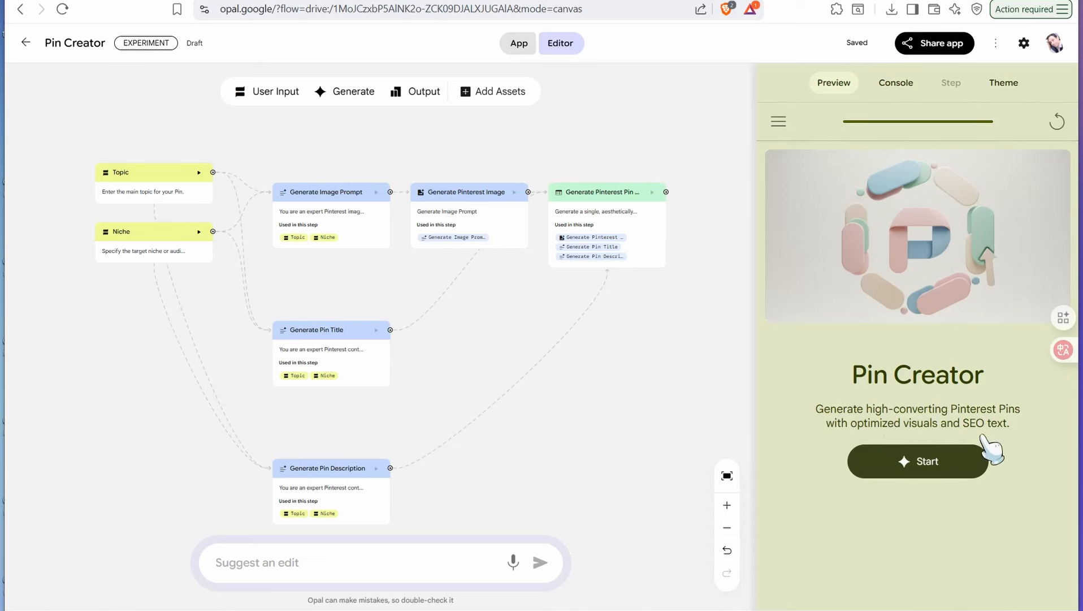
Step: Start the Pin Creator app in the preview and submit "how to swim faster using 3 techniques" as the main topic
{"action": "left_click", "coordinate": [921, 473]}
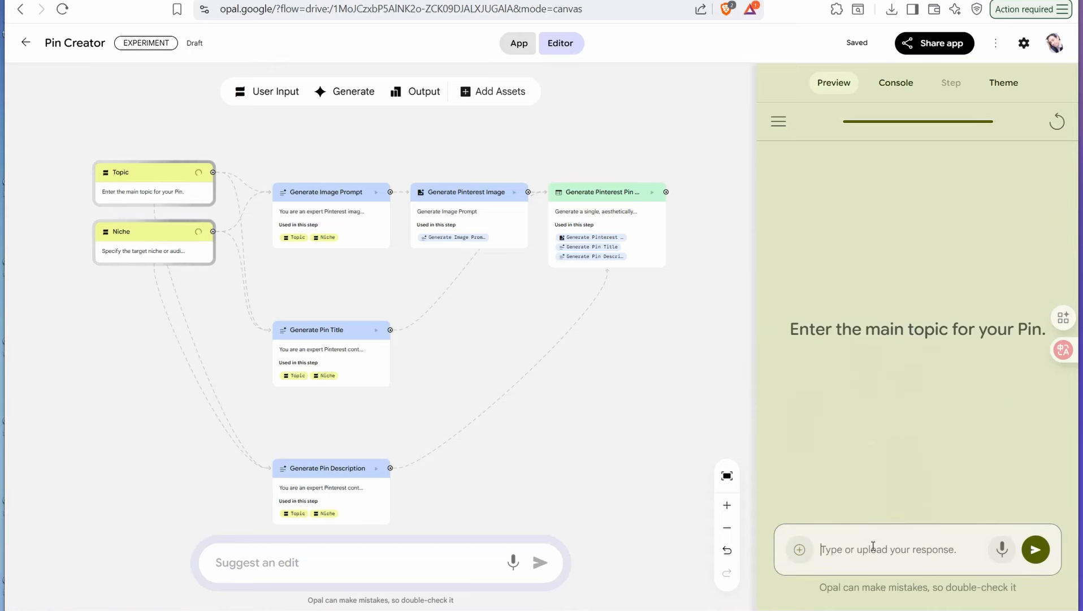
{"action": "left_click", "coordinate": [872, 546]}
{"action": "type", "text": "how to swim faster using 3 techniques"}
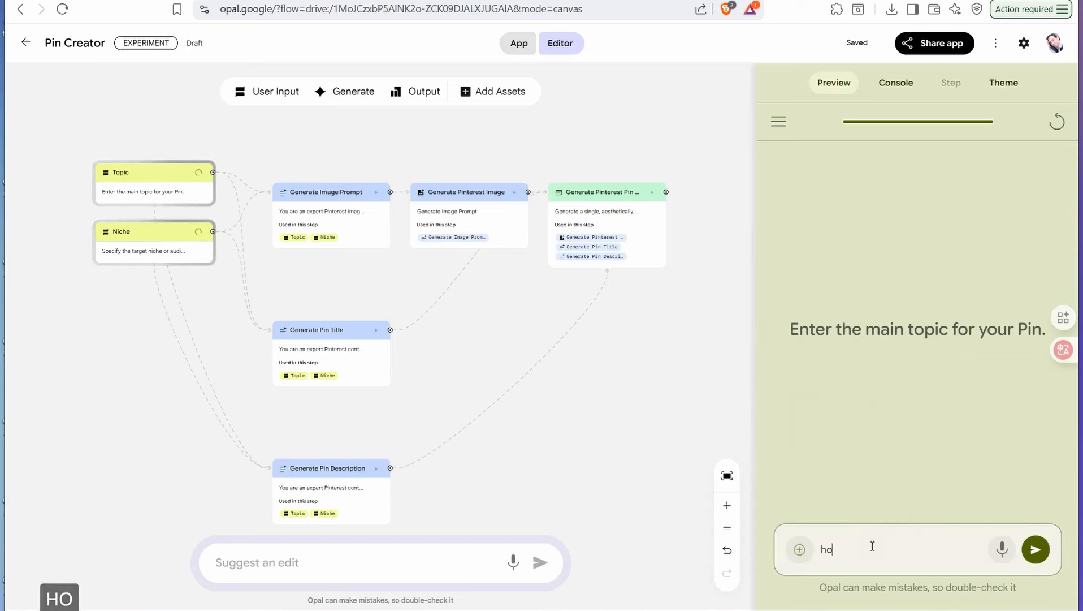
{"action": "left_click", "coordinate": [1037, 552]}
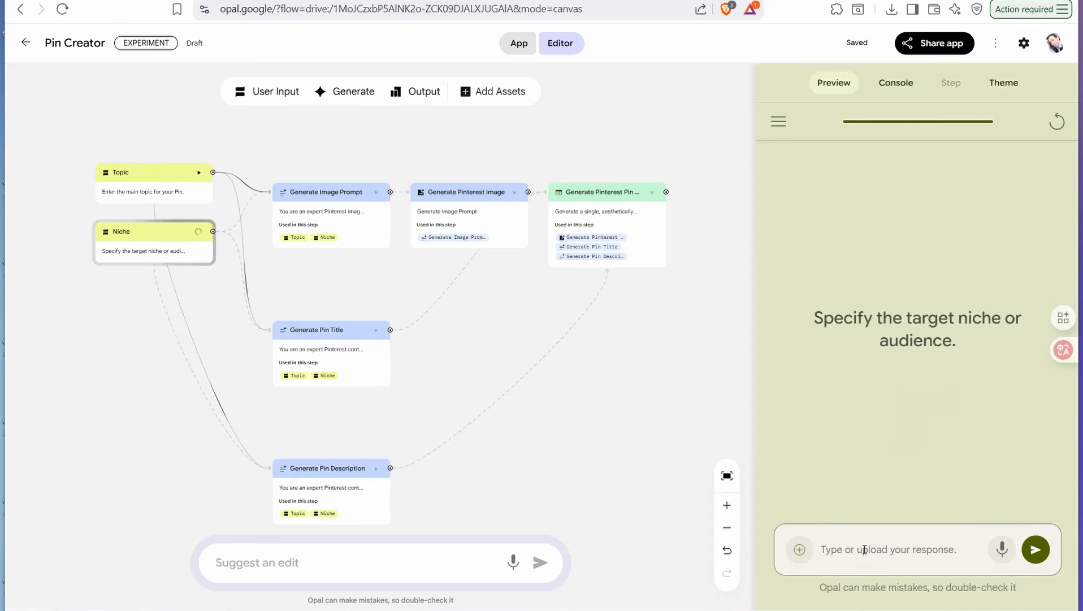
Step: Submit "swimmers" as the target niche or audience for the pin
{"action": "type", "text": "sw"}
{"action": "key", "text": "BackSpace"}
{"action": "key", "text": "BackSpace"}
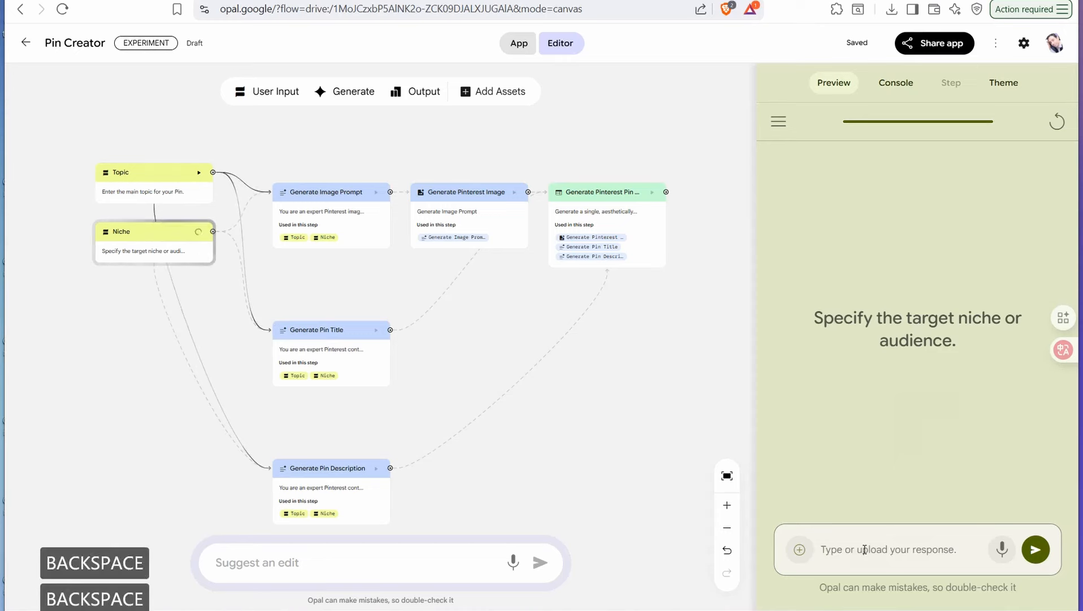
{"action": "type", "text": "swimwear"}
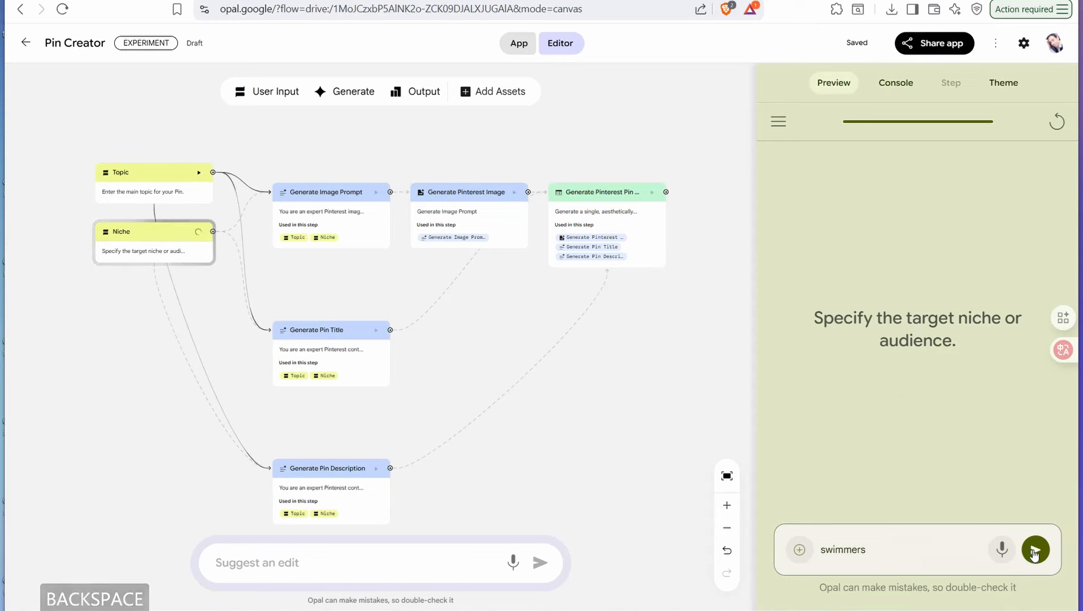
{"action": "left_click", "coordinate": [1036, 549]}
Step: Examine the generated pin's image, title, description and hashtags in the preview
{"action": "scroll", "coordinate": [859, 219], "scroll_direction": "up", "scroll_amount": 3}
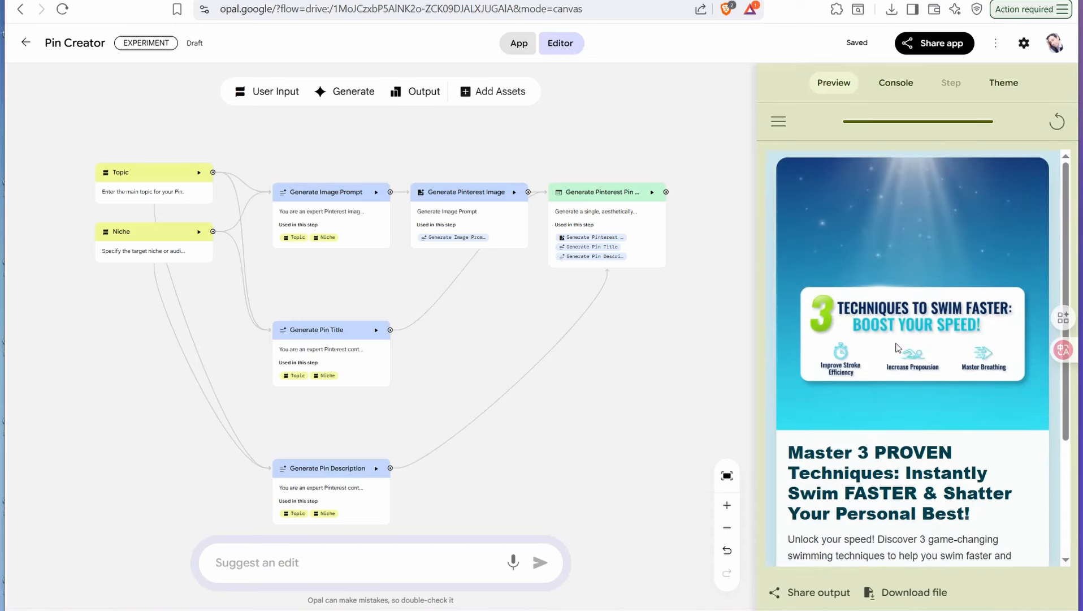
{"action": "scroll", "coordinate": [895, 346], "scroll_direction": "down", "scroll_amount": 3}
{"action": "left_click_drag", "start_coordinate": [817, 314], "coordinate": [943, 351]}
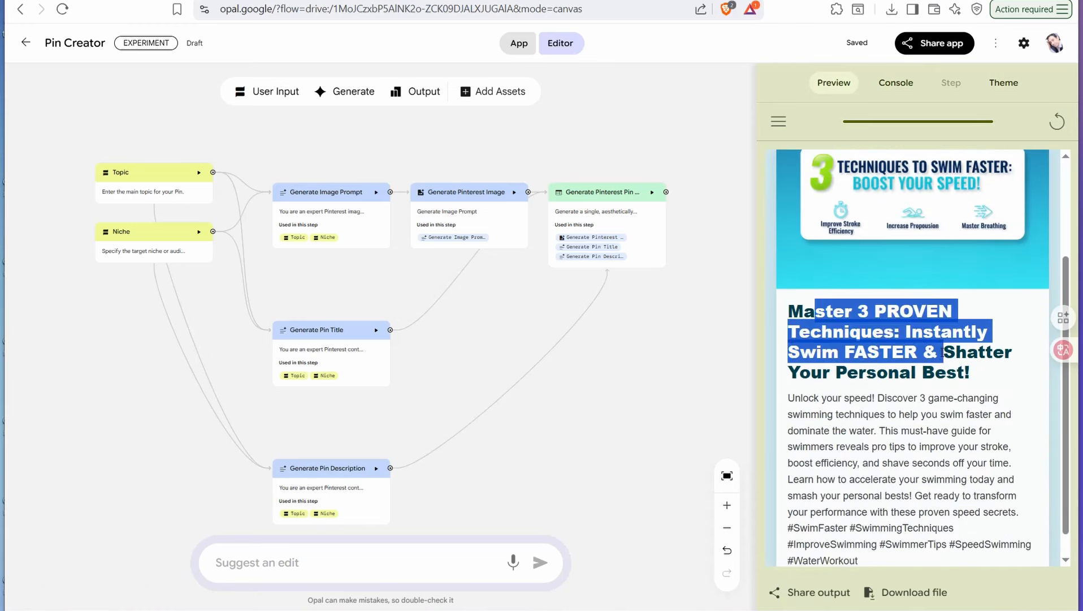
{"action": "scroll", "coordinate": [907, 402], "scroll_direction": "down", "scroll_amount": 1}
{"action": "left_click_drag", "start_coordinate": [802, 378], "coordinate": [955, 515]}
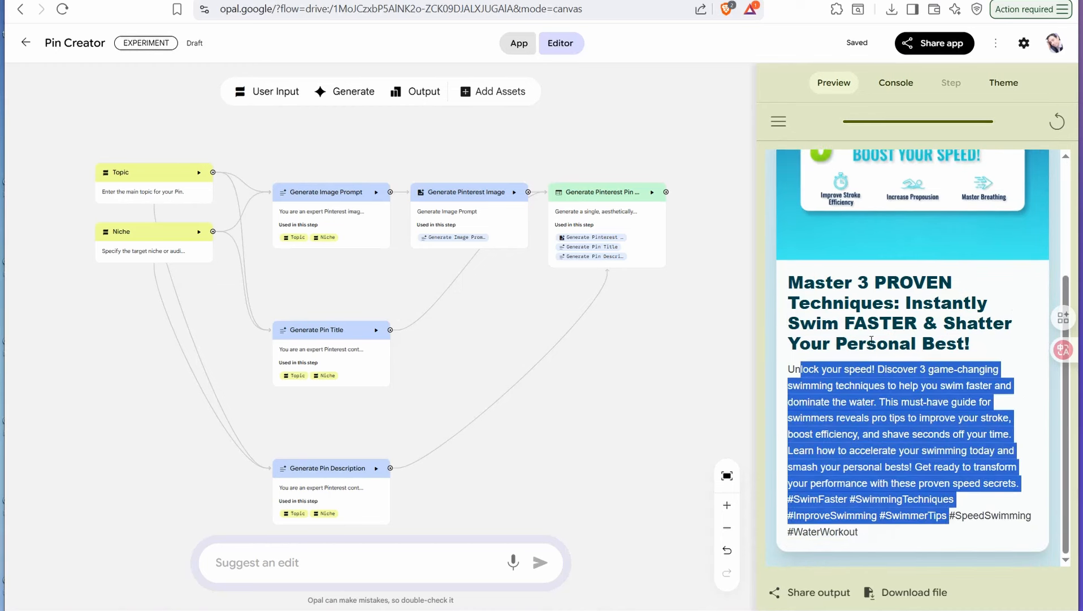
{"action": "scroll", "coordinate": [874, 340], "scroll_direction": "up", "scroll_amount": 3}
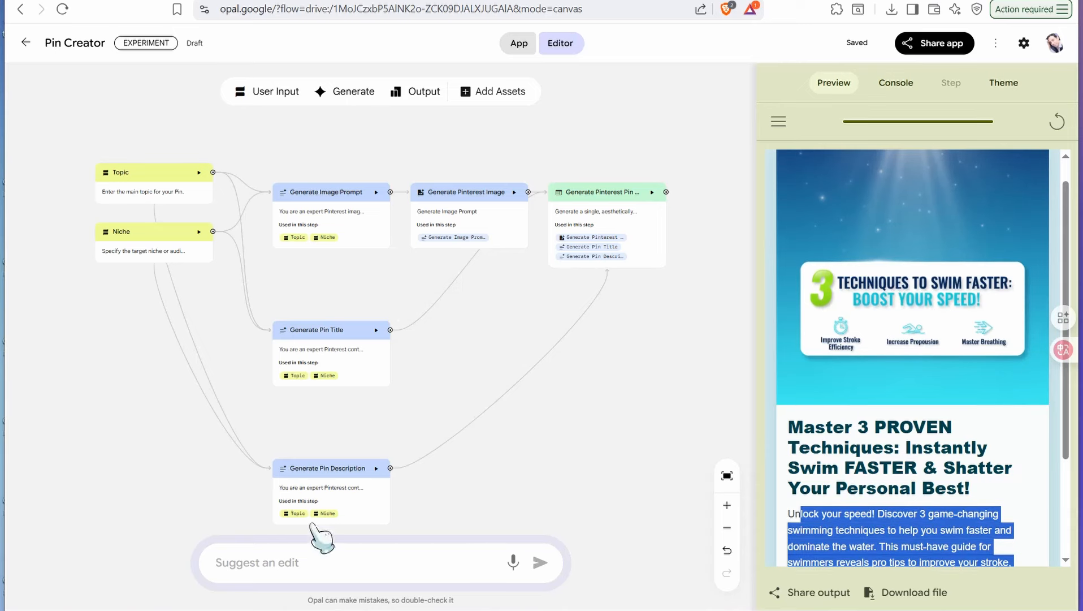
{"action": "scroll", "coordinate": [852, 390], "scroll_direction": "down", "scroll_amount": 3}
{"action": "left_click", "coordinate": [779, 352]}
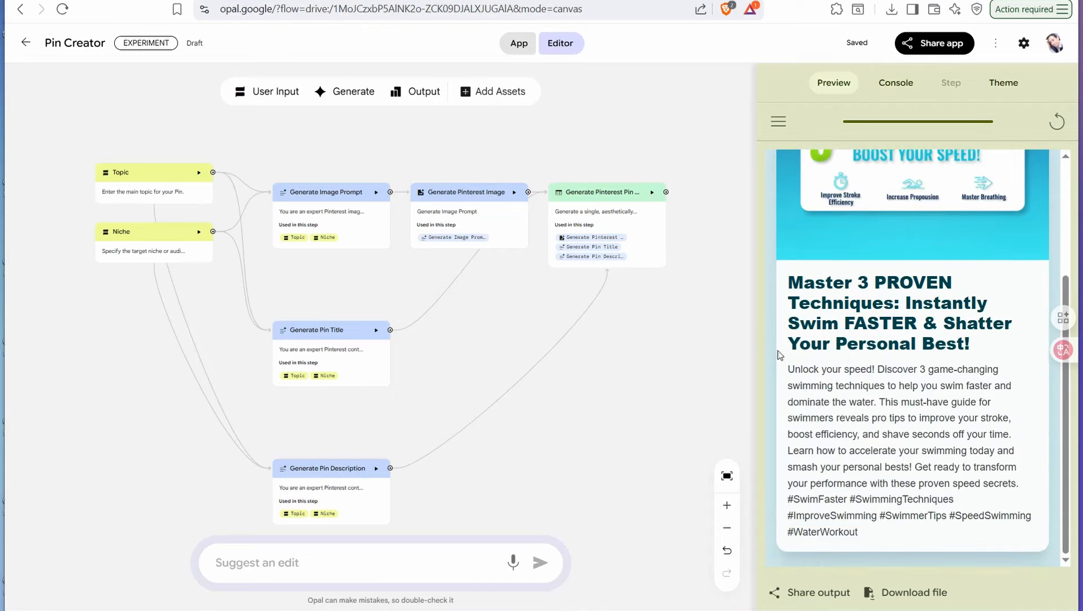
{"action": "scroll", "coordinate": [854, 367], "scroll_direction": "up", "scroll_amount": 3}
{"action": "scroll", "coordinate": [845, 368], "scroll_direction": "down", "scroll_amount": 2}
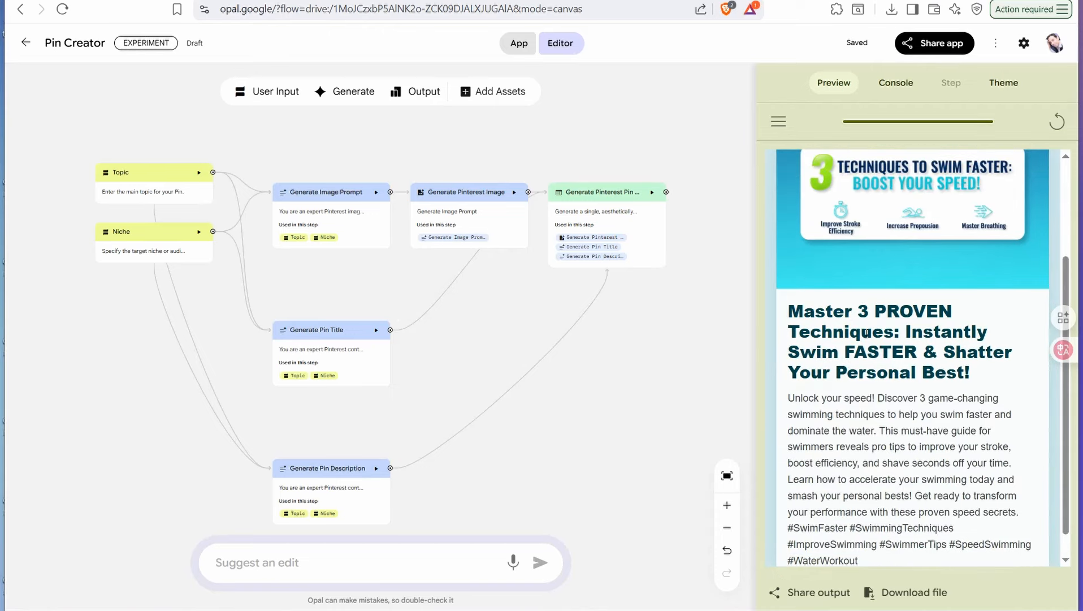
{"action": "scroll", "coordinate": [350, 520], "scroll_direction": "down", "scroll_amount": 2}
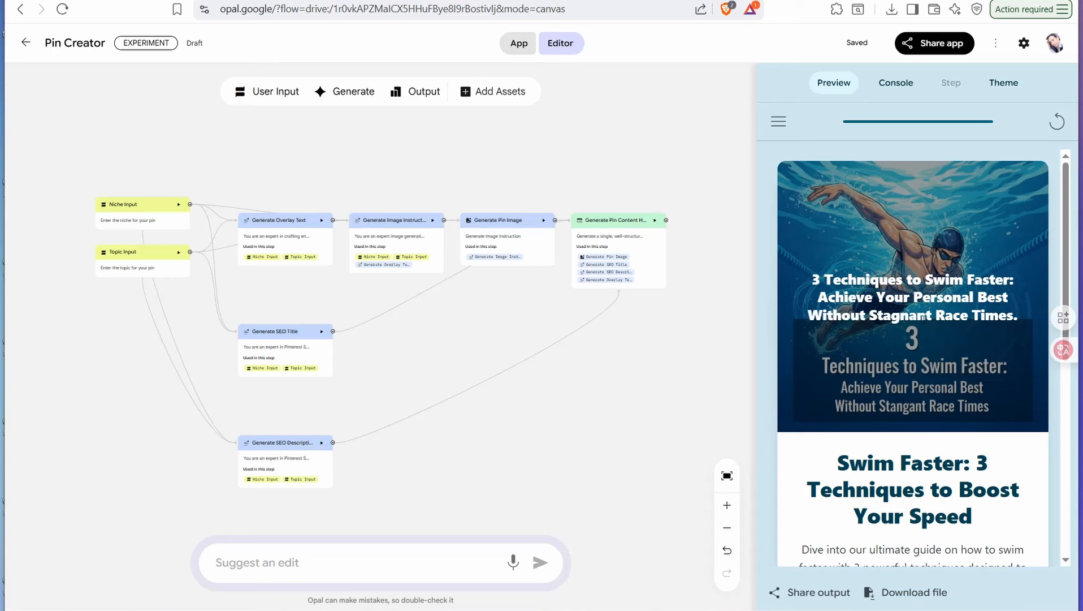
Step: Examine the overlay text, title, description and hashtags of the pin generated by the other Pin Creator app
{"action": "left_click_drag", "start_coordinate": [1008, 314], "coordinate": [869, 315]}
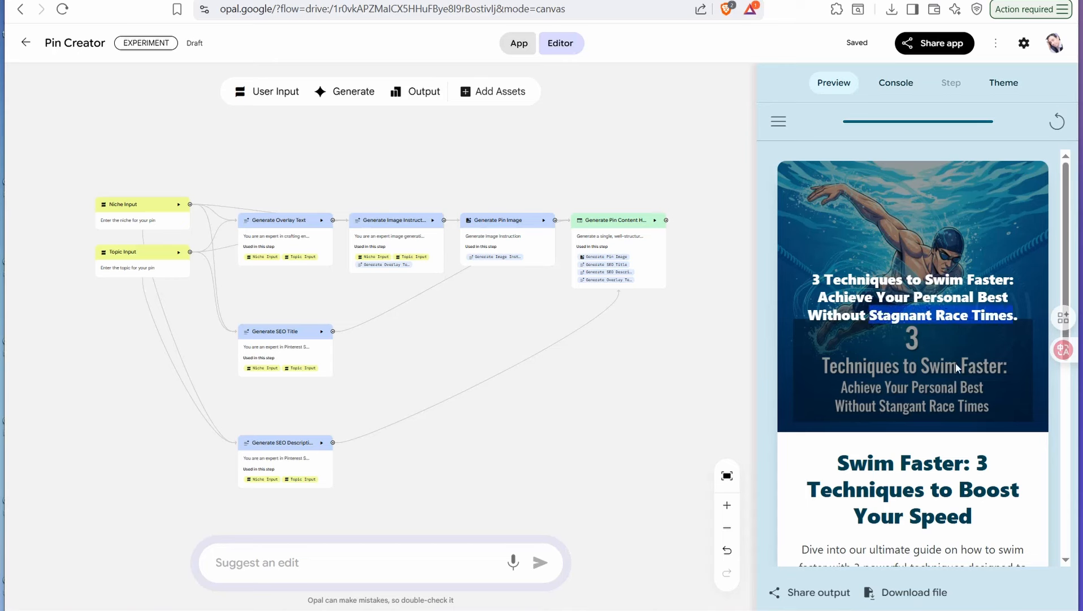
{"action": "right_click", "coordinate": [886, 260]}
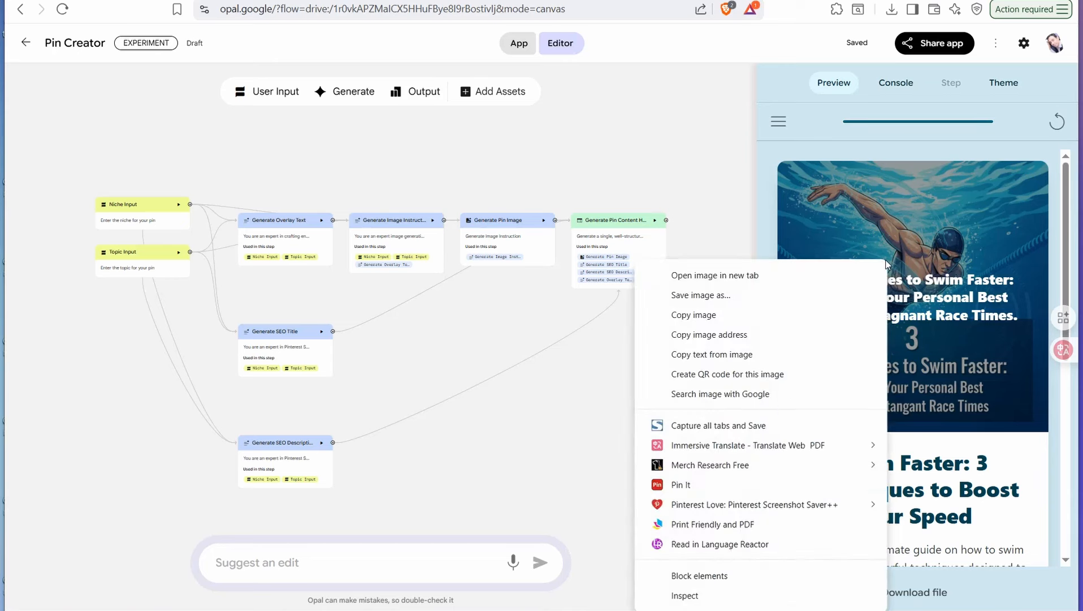
{"action": "scroll", "coordinate": [948, 389], "scroll_direction": "down", "scroll_amount": 1}
{"action": "scroll", "coordinate": [948, 389], "scroll_direction": "down", "scroll_amount": 2}
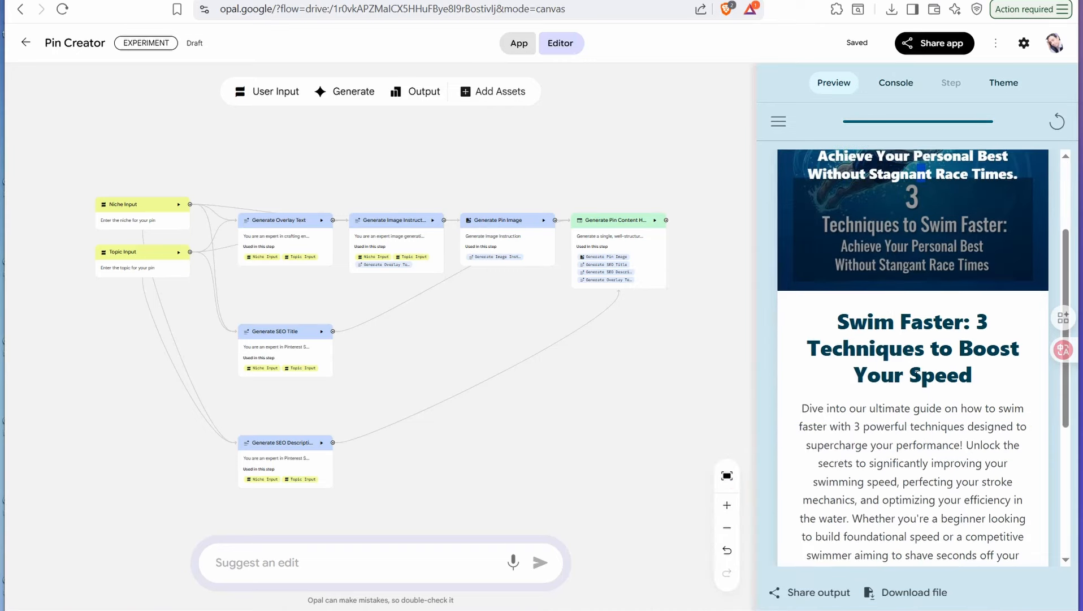
{"action": "scroll", "coordinate": [882, 345], "scroll_direction": "down", "scroll_amount": 1}
{"action": "scroll", "coordinate": [881, 308], "scroll_direction": "down", "scroll_amount": 5}
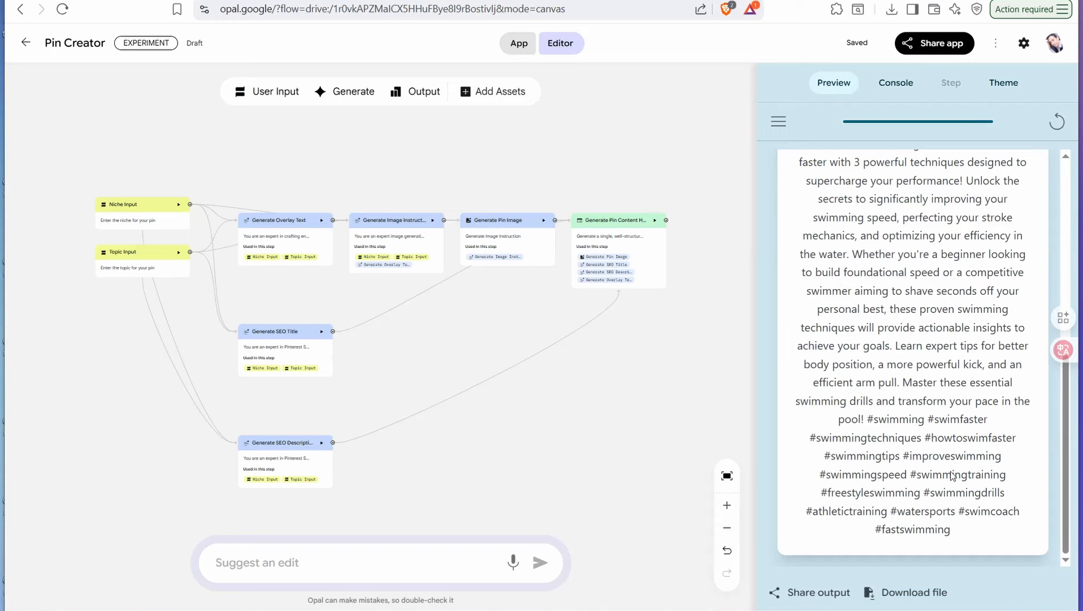
{"action": "scroll", "coordinate": [883, 442], "scroll_direction": "up", "scroll_amount": 5}
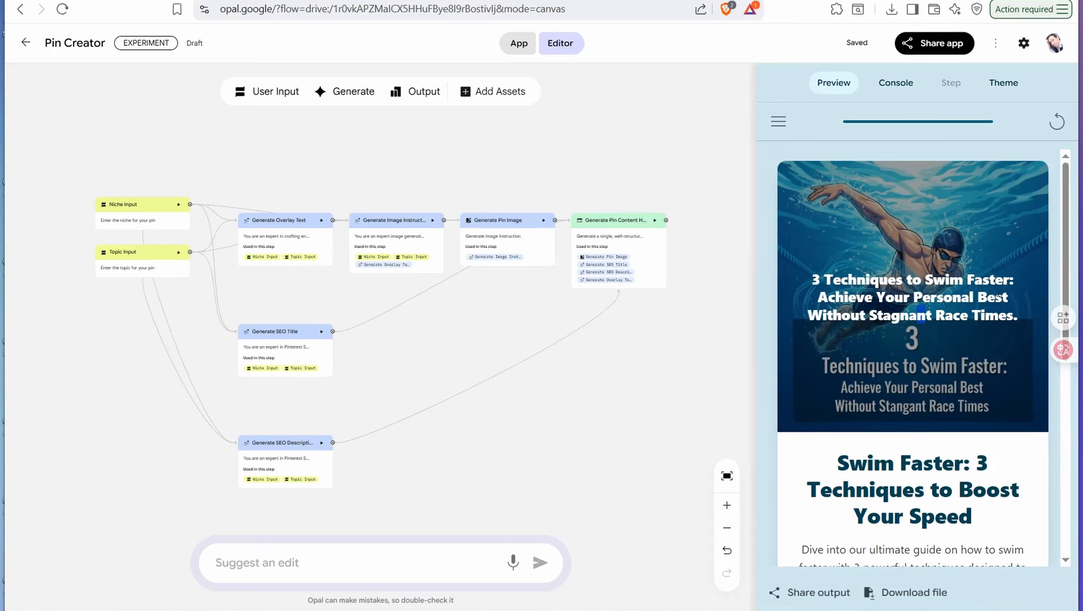
Step: Save the swimmer pin image from the preview, view it full size and close the image viewer
{"action": "right_click", "coordinate": [901, 245]}
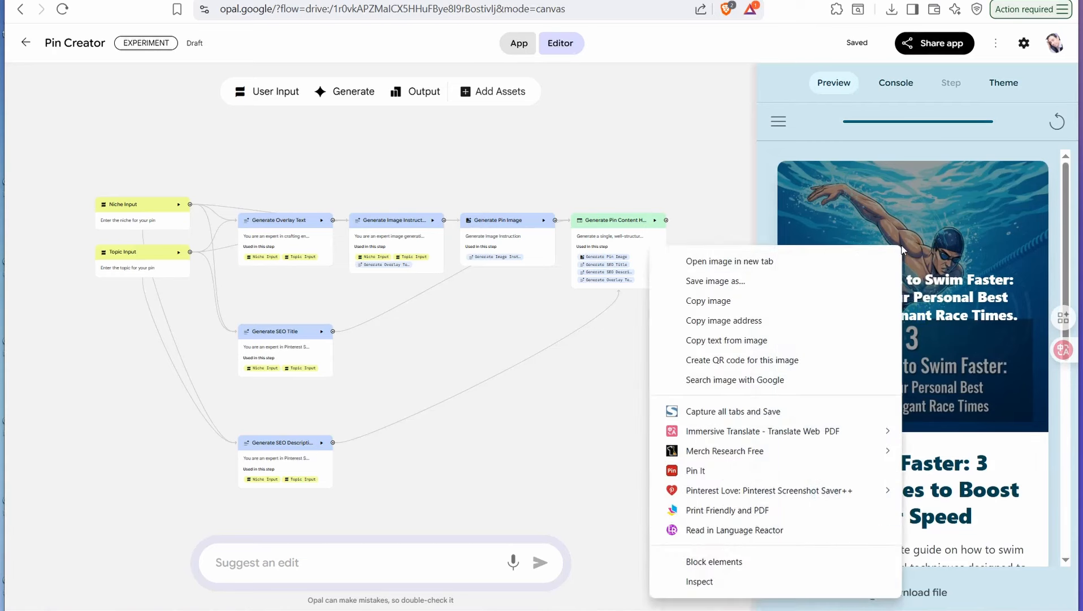
{"action": "left_click", "coordinate": [753, 282]}
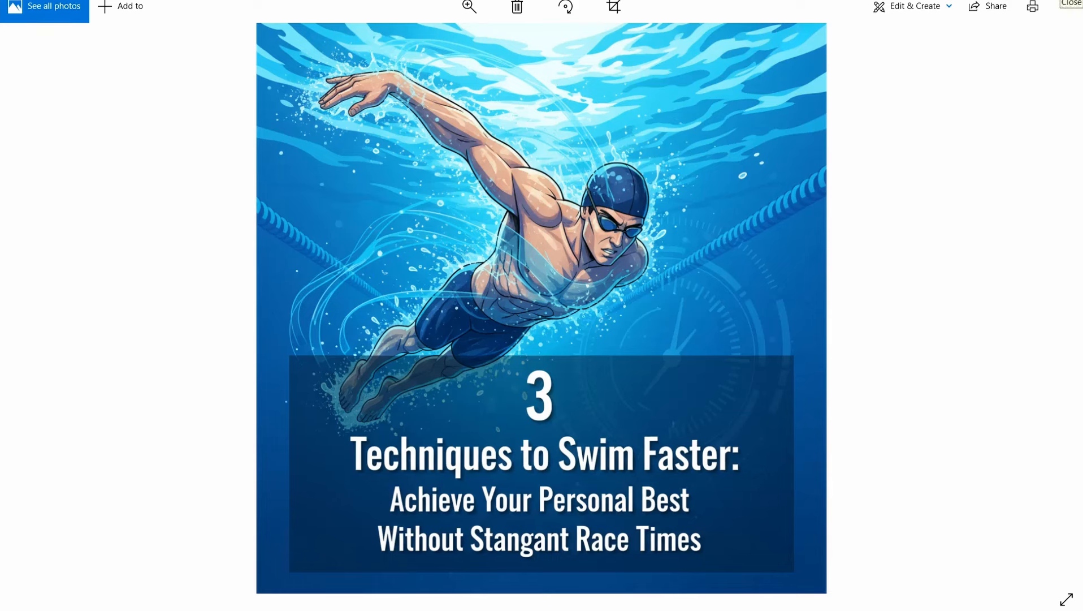
{"action": "left_click", "coordinate": [1075, 3]}
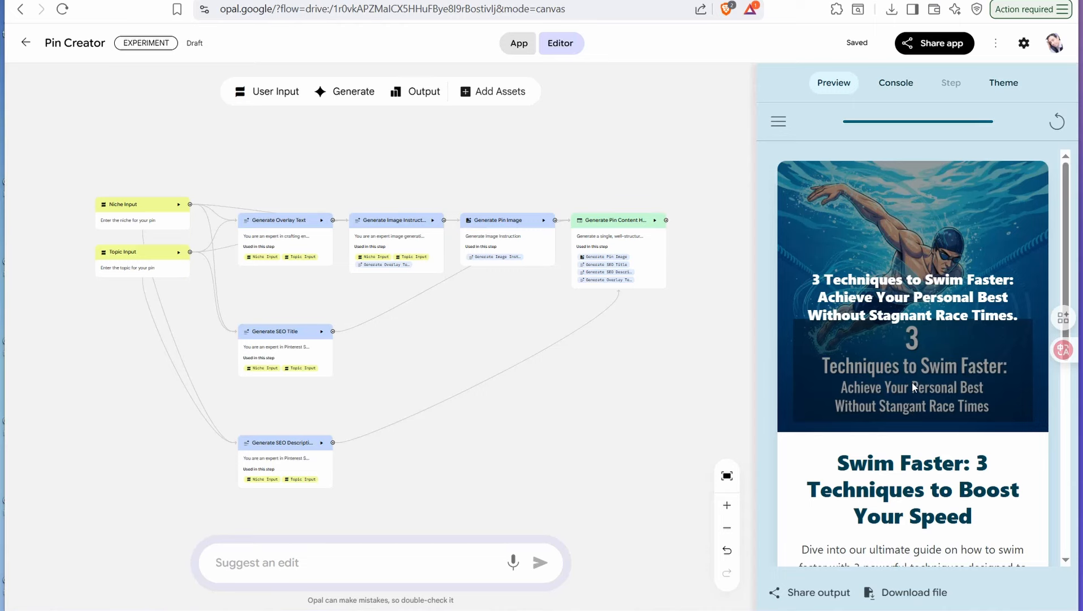
Step: Review the pin's title and description, publish the Pin Creator app as public and copy its share link
{"action": "scroll", "coordinate": [927, 316], "scroll_direction": "down", "scroll_amount": 6}
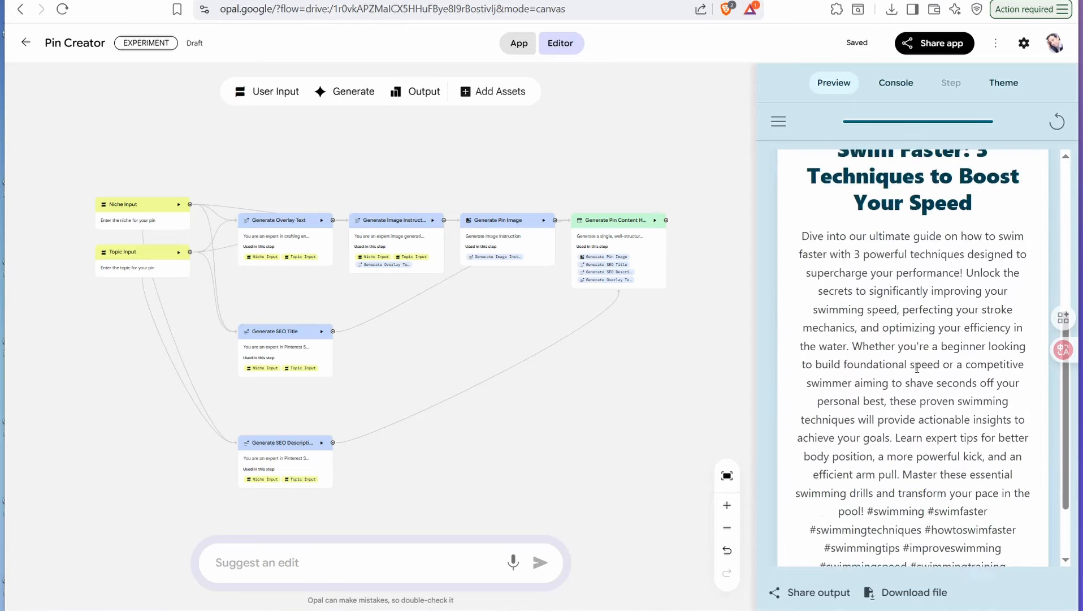
{"action": "scroll", "coordinate": [885, 316], "scroll_direction": "down", "scroll_amount": 1}
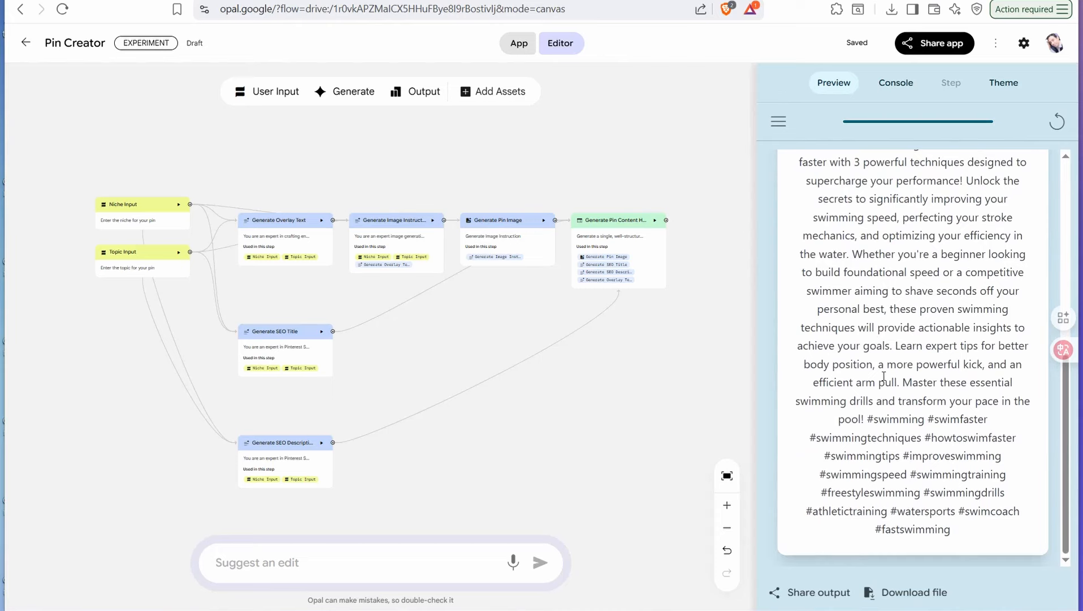
{"action": "scroll", "coordinate": [880, 362], "scroll_direction": "up", "scroll_amount": 1}
{"action": "scroll", "coordinate": [880, 361], "scroll_direction": "up", "scroll_amount": 3}
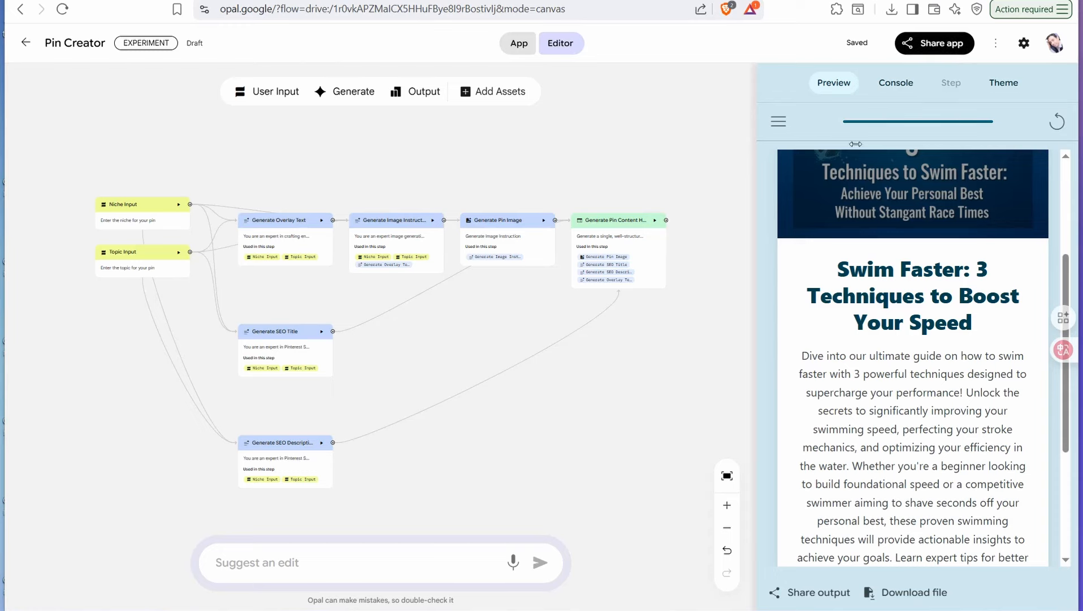
{"action": "left_click", "coordinate": [939, 48]}
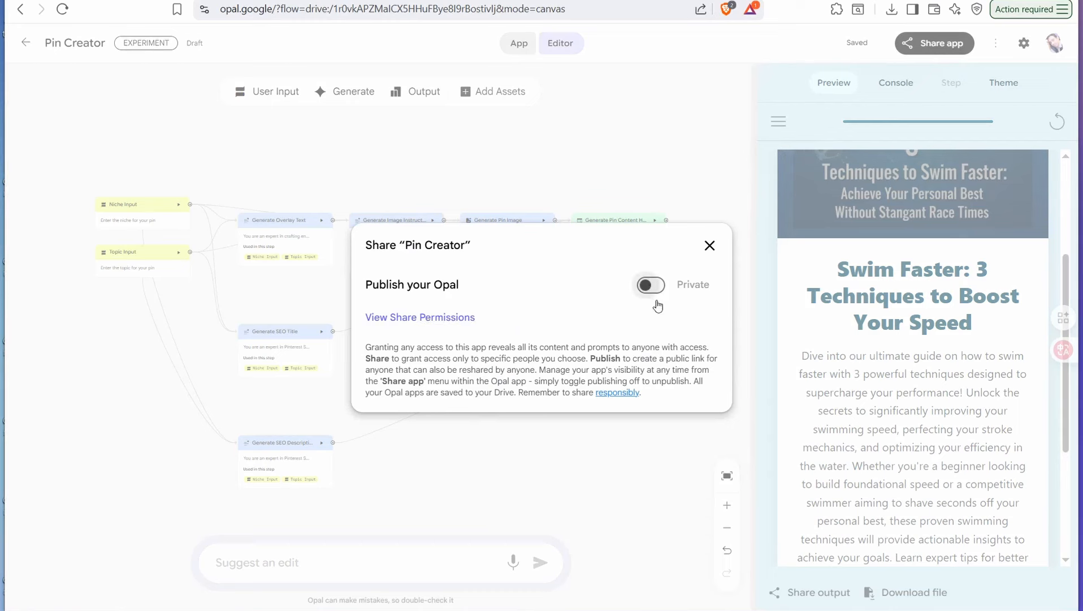
{"action": "left_click", "coordinate": [656, 289]}
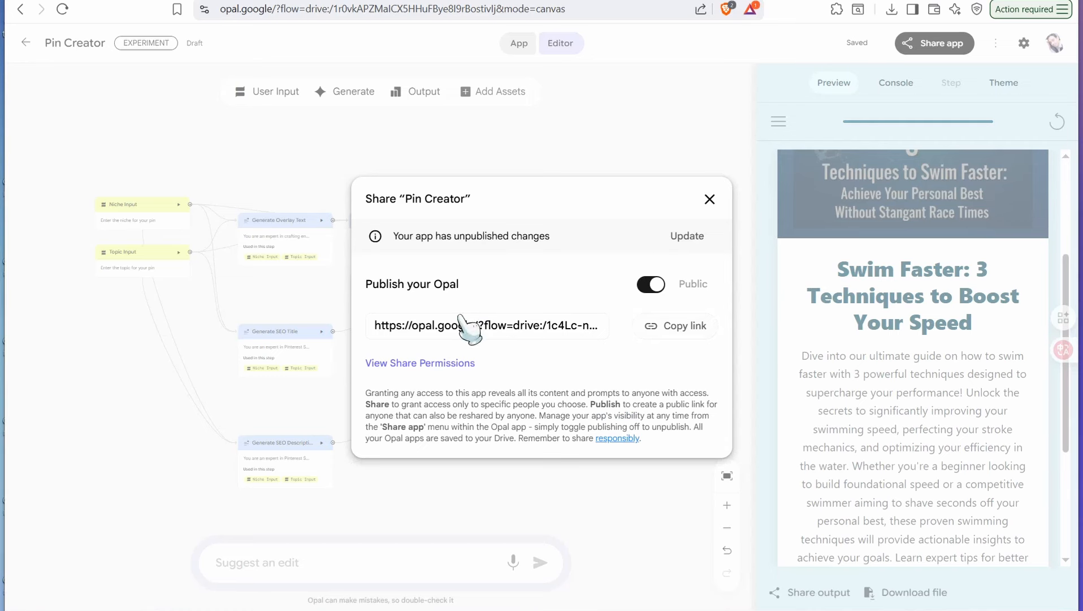
{"action": "left_click", "coordinate": [667, 333]}
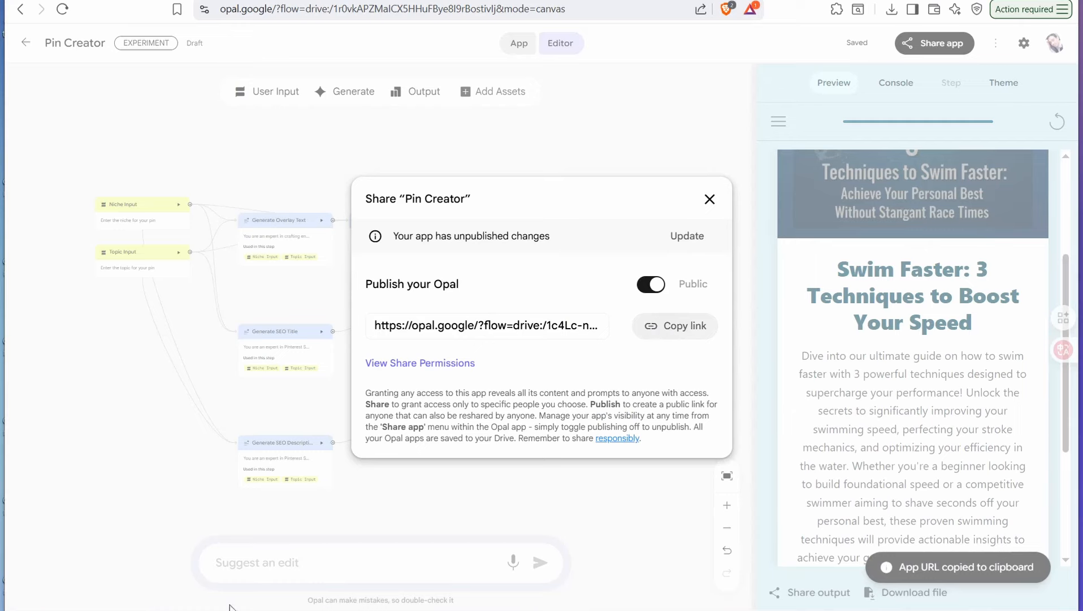
Step: Open the copied app link in a new private browser window and try to start Pin Creator with Google sign-in
{"action": "mouse_move", "coordinate": [164, 606]}
{"action": "left_click", "coordinate": [235, 581]}
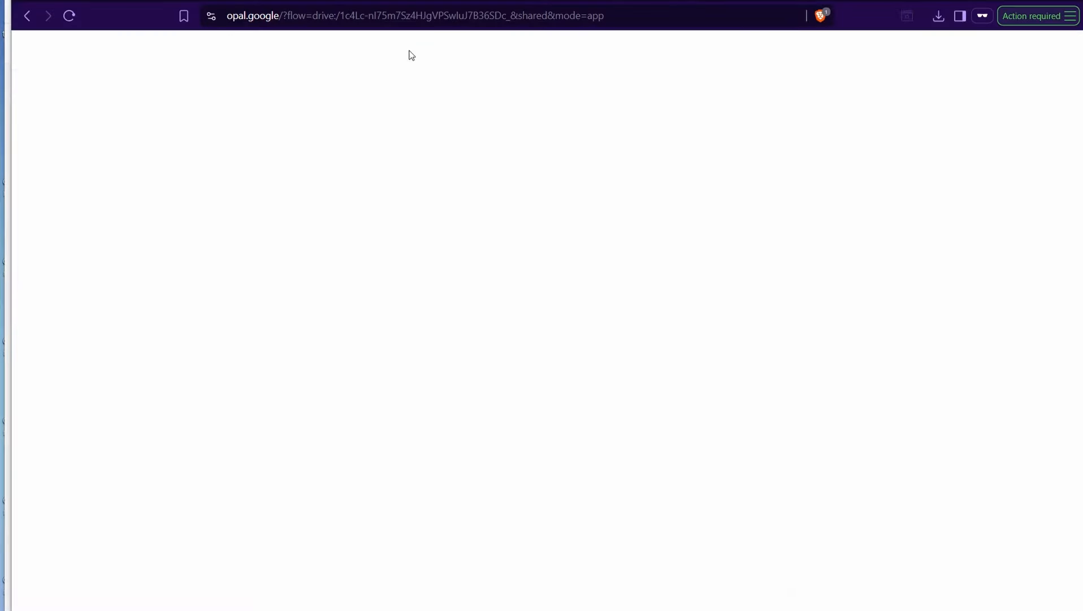
{"action": "key", "text": "ctrl+shift+n"}
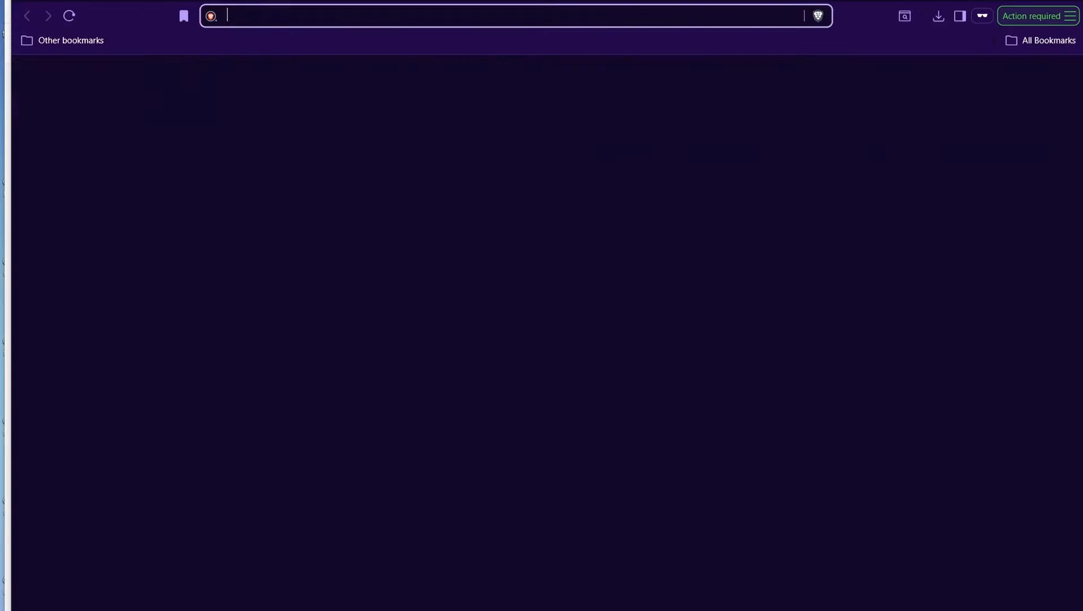
{"action": "right_click", "coordinate": [264, 25]}
{"action": "left_click", "coordinate": [296, 128]}
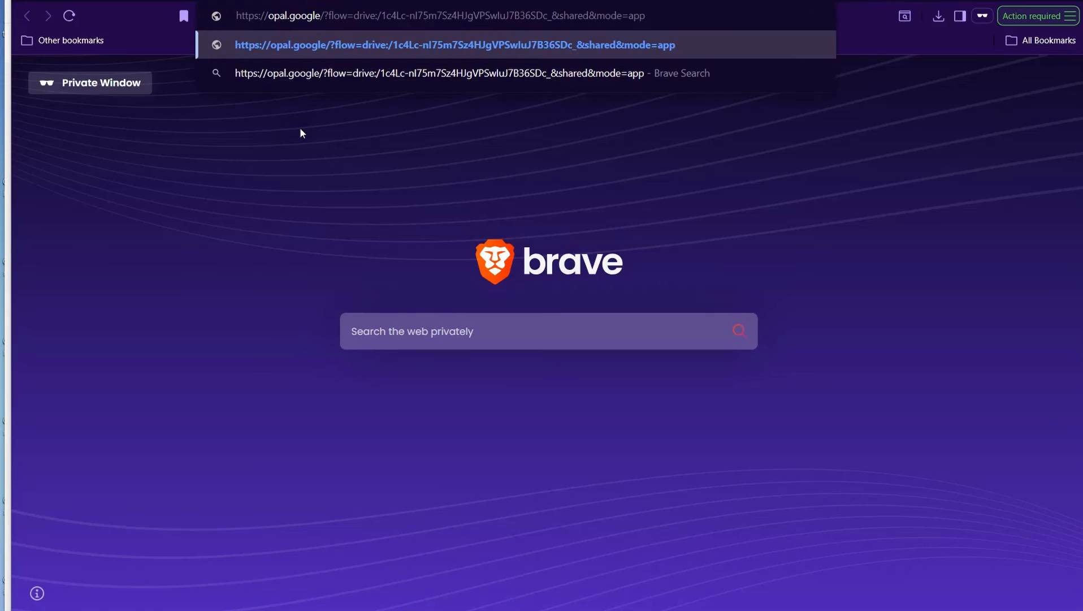
{"action": "key", "text": "Return"}
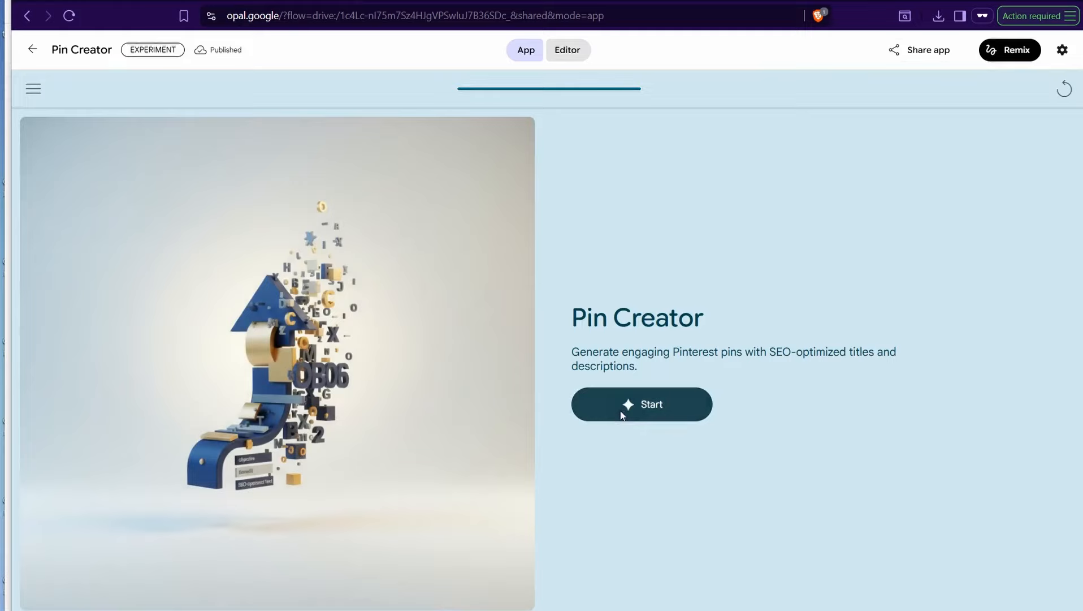
{"action": "left_click", "coordinate": [621, 414]}
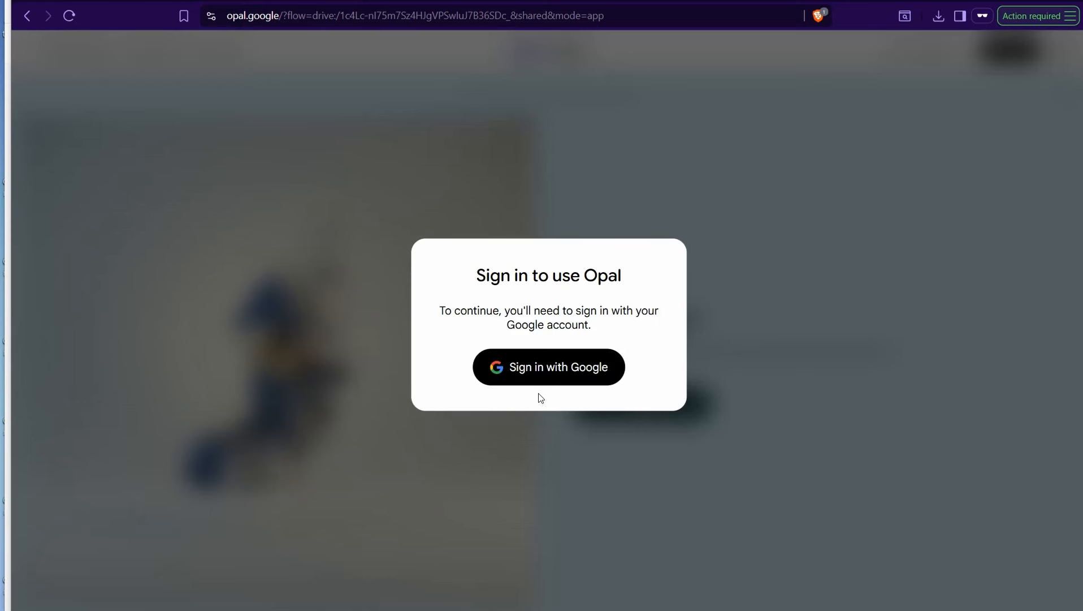
{"action": "left_click", "coordinate": [602, 375]}
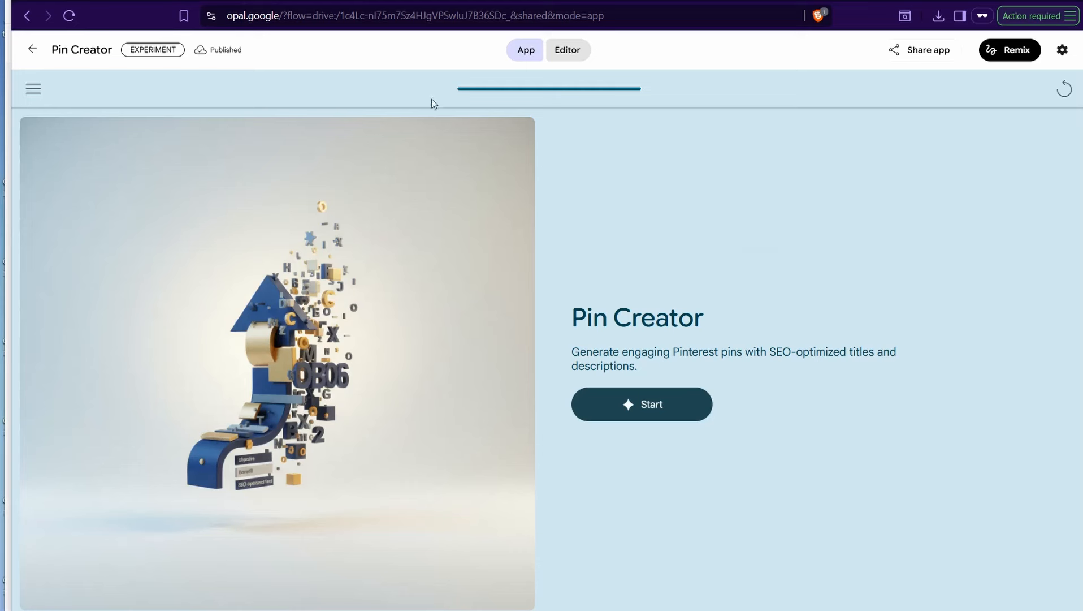